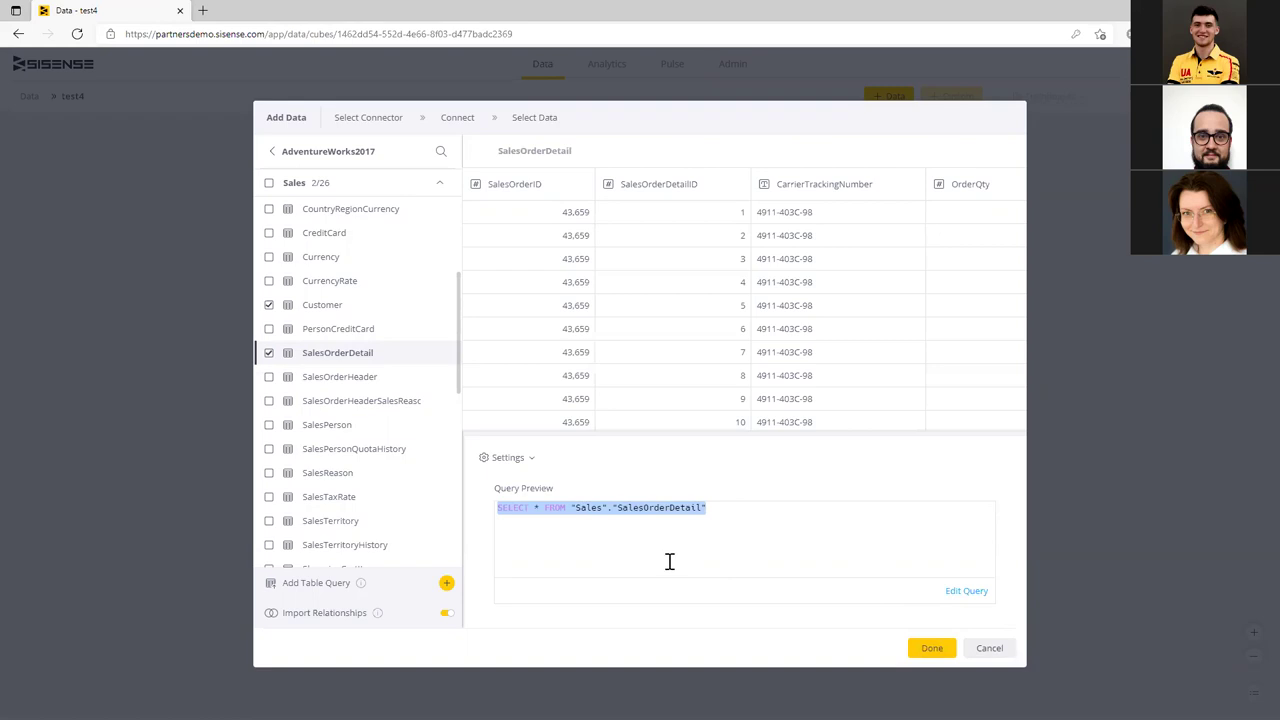
- Replace the SalesOrderDetail table with SalesOrderHeader in the Sales selection and add it to the model together with Customer
left_click(744, 521)
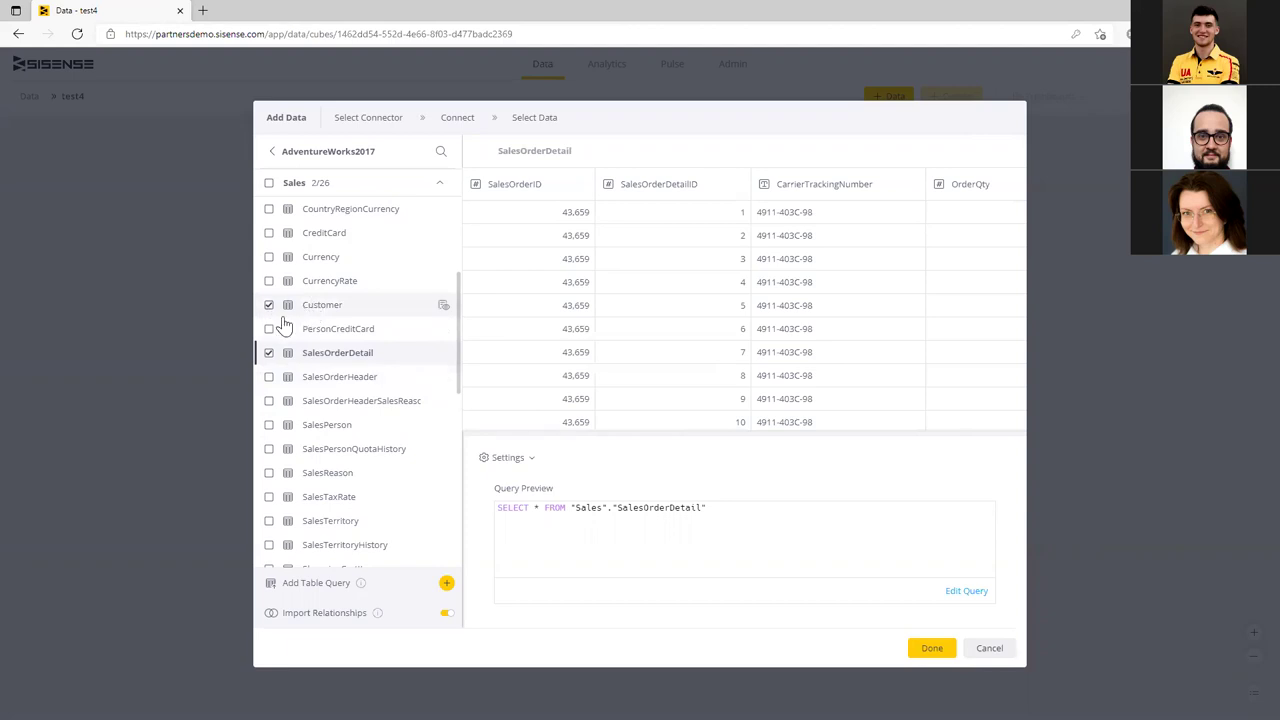
left_click_drag(611, 434, 587, 464)
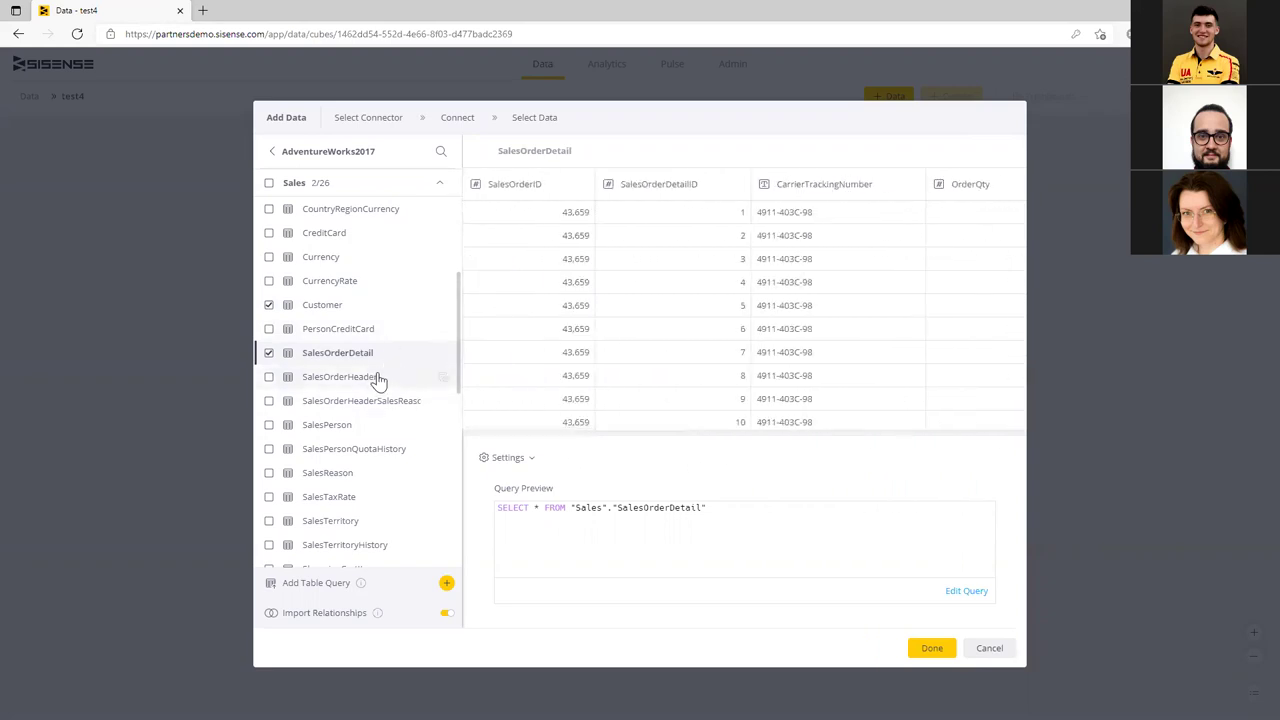
left_click(322, 381)
left_click(268, 352)
left_click(268, 376)
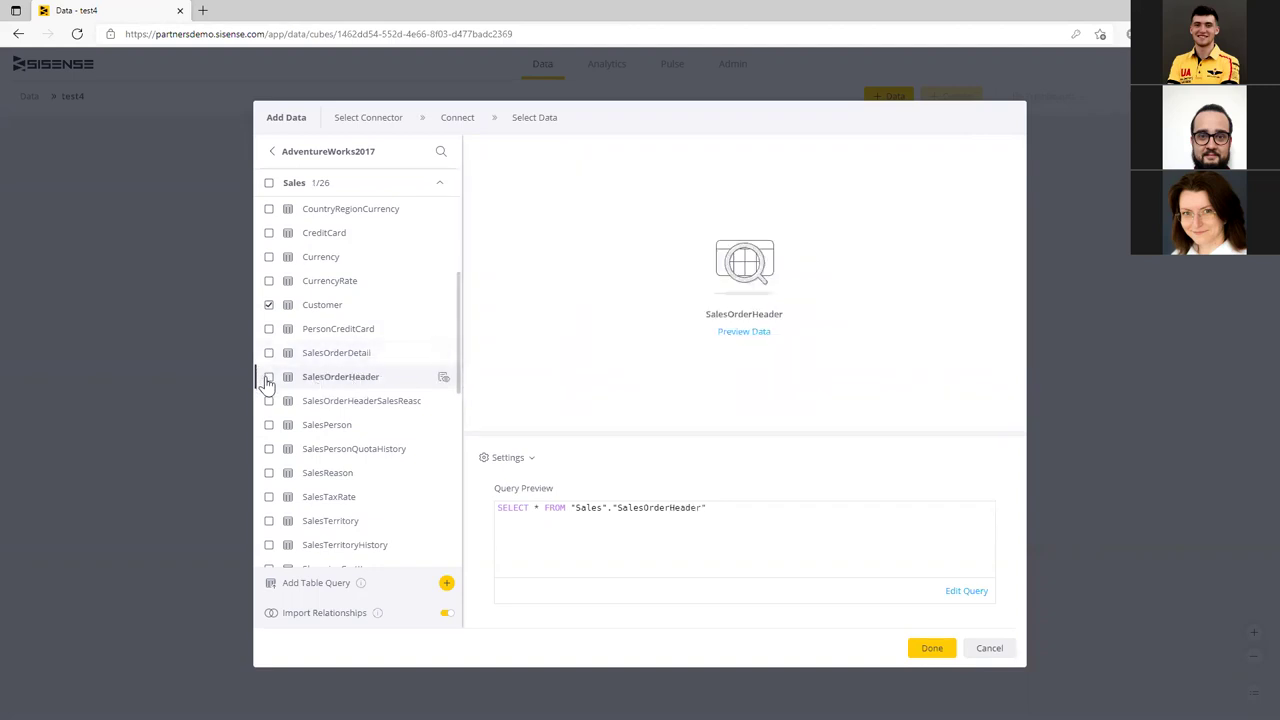
left_click(935, 652)
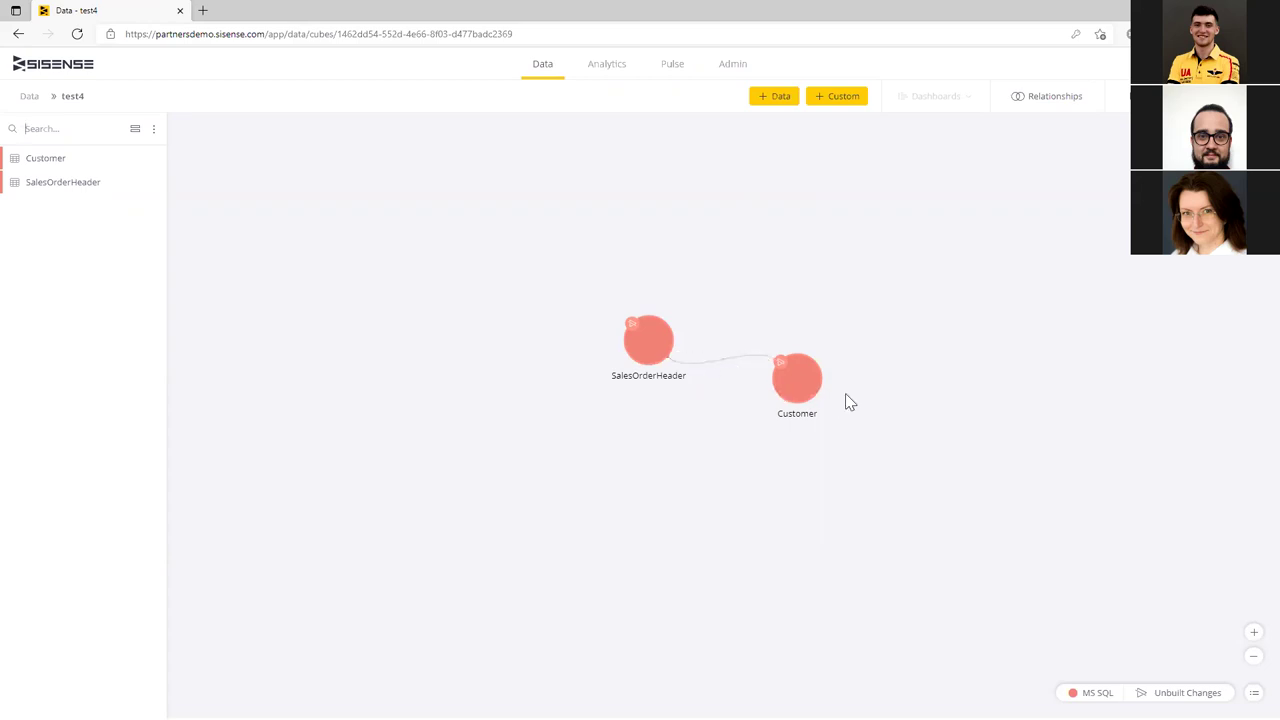
- Rearrange the model diagram so that SalesOrderHeader sits above Customer
mouse_move(802, 395)
left_click_drag(802, 395, 606, 481)
left_click_drag(724, 318, 595, 287)
left_click_drag(710, 548, 602, 421)
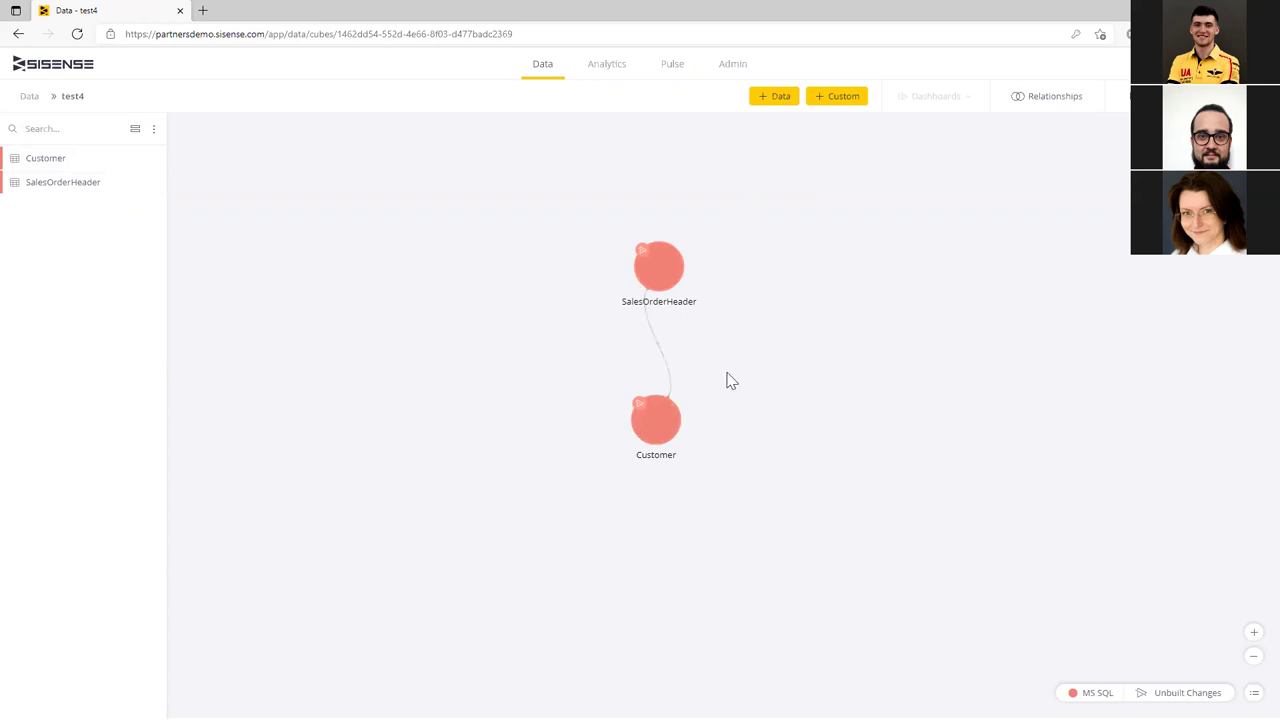
- Create a custom table and name it test5
left_click(843, 99)
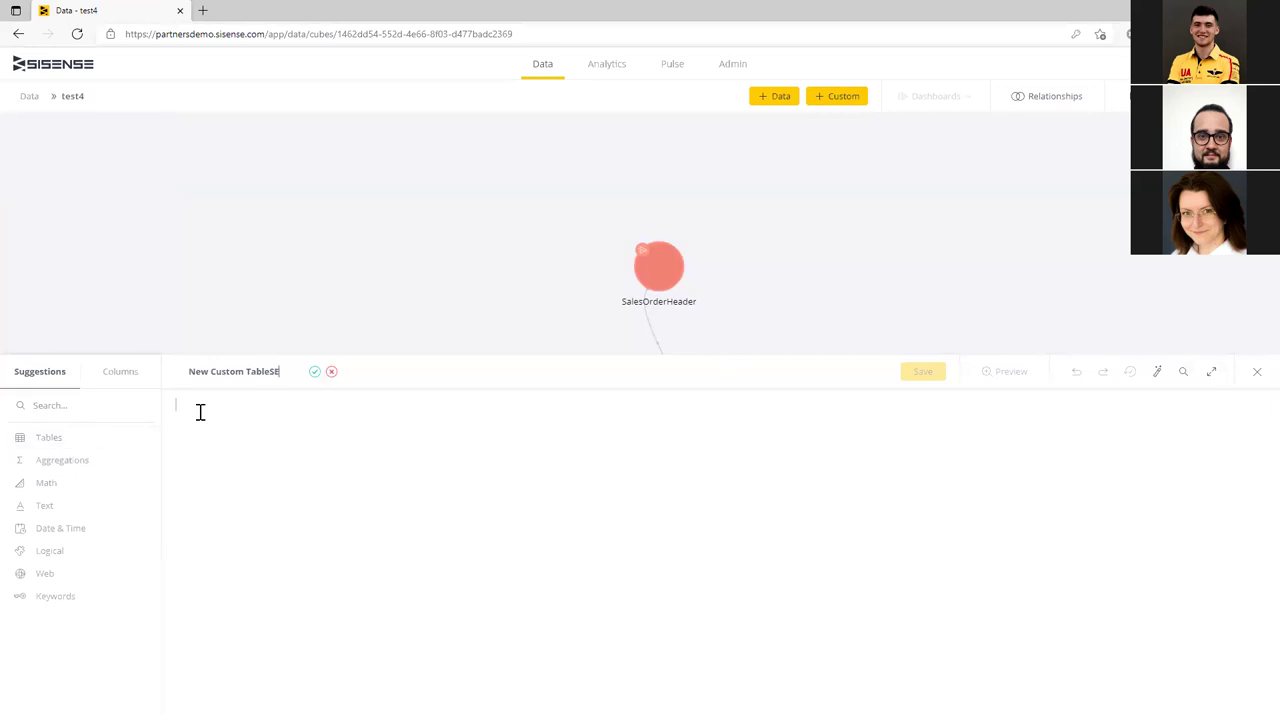
key("BackSpace")
key("BackSpace")
key("BackSpace")
key("BackSpace")
key("BackSpace")
key("BackSpace")
key("BackSpace")
key("BackSpace")
key("BackSpace")
key("BackSpace")
key("BackSpace")
key("BackSpace")
key("BackSpace")
key("BackSpace")
key("BackSpace")
key("BackSpace")
key("BackSpace")
key("BackSpace")
key("BackSpace")
key("BackSpace")
type("test5")
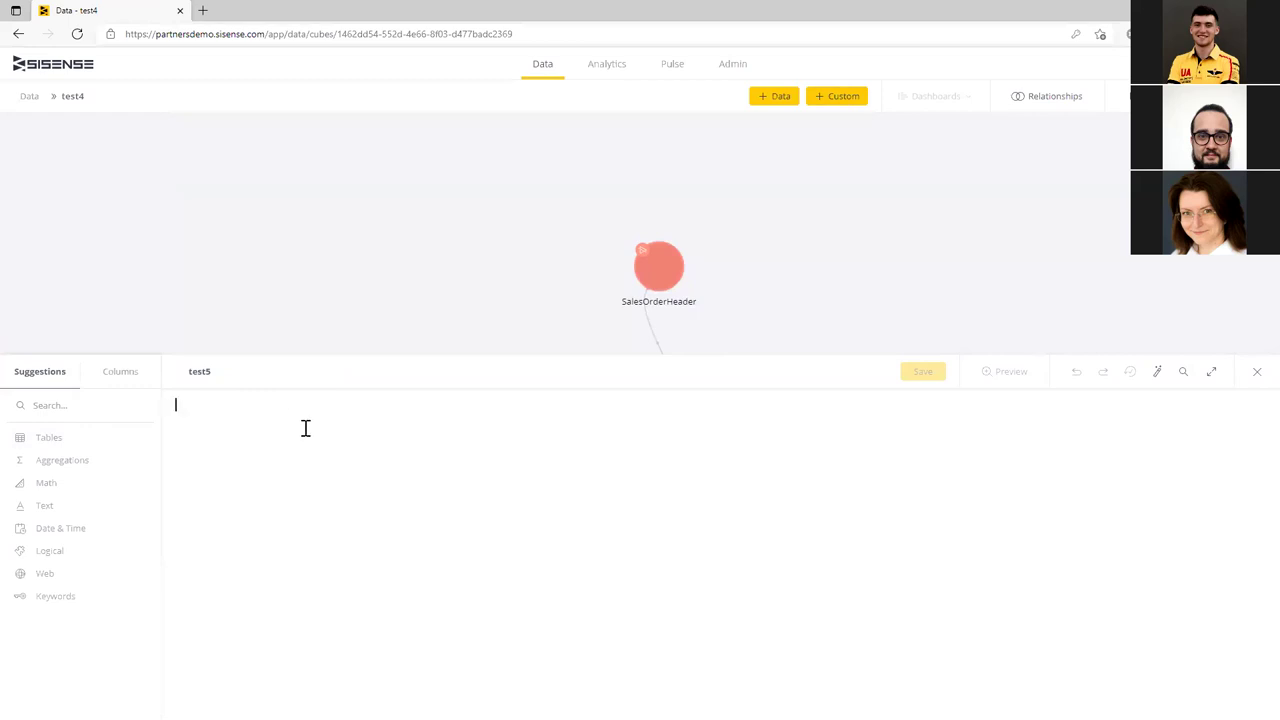
- Write the test5 query as SELECT * FROM [SalesOrderHeader] as a left join [Customer] as b
type("SELECT * FROM")
left_click(36, 438)
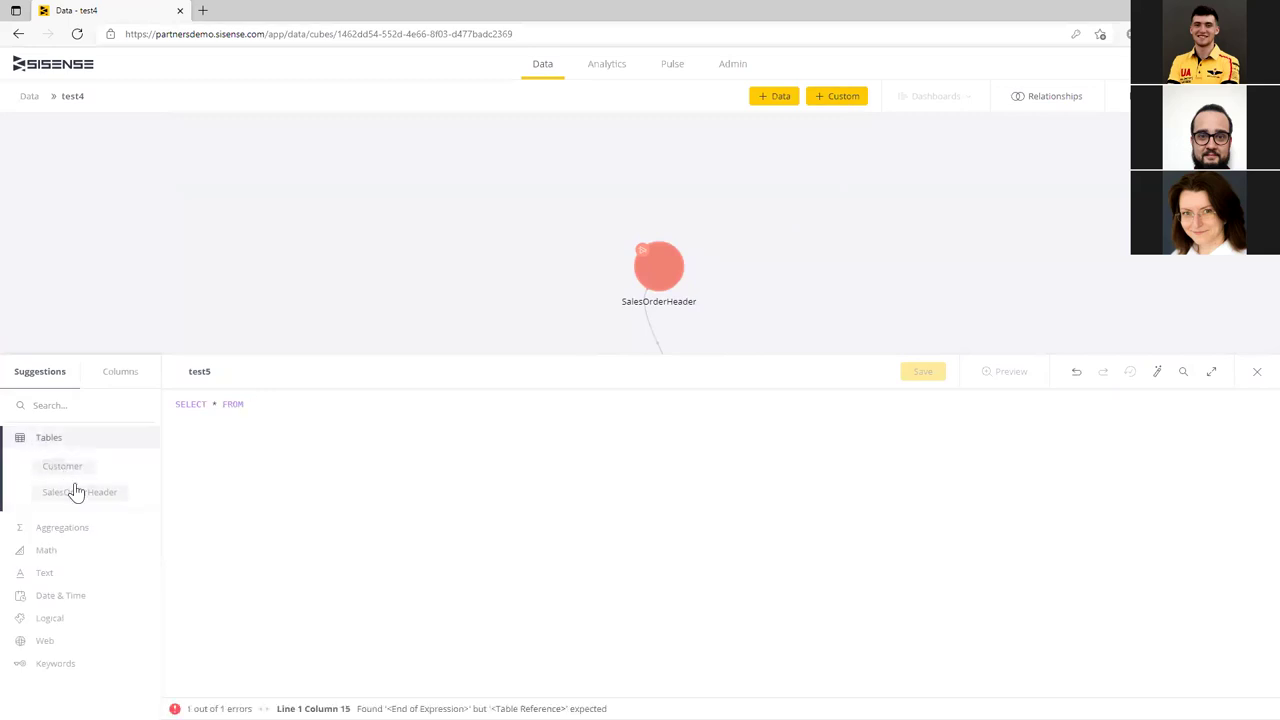
left_click(74, 493)
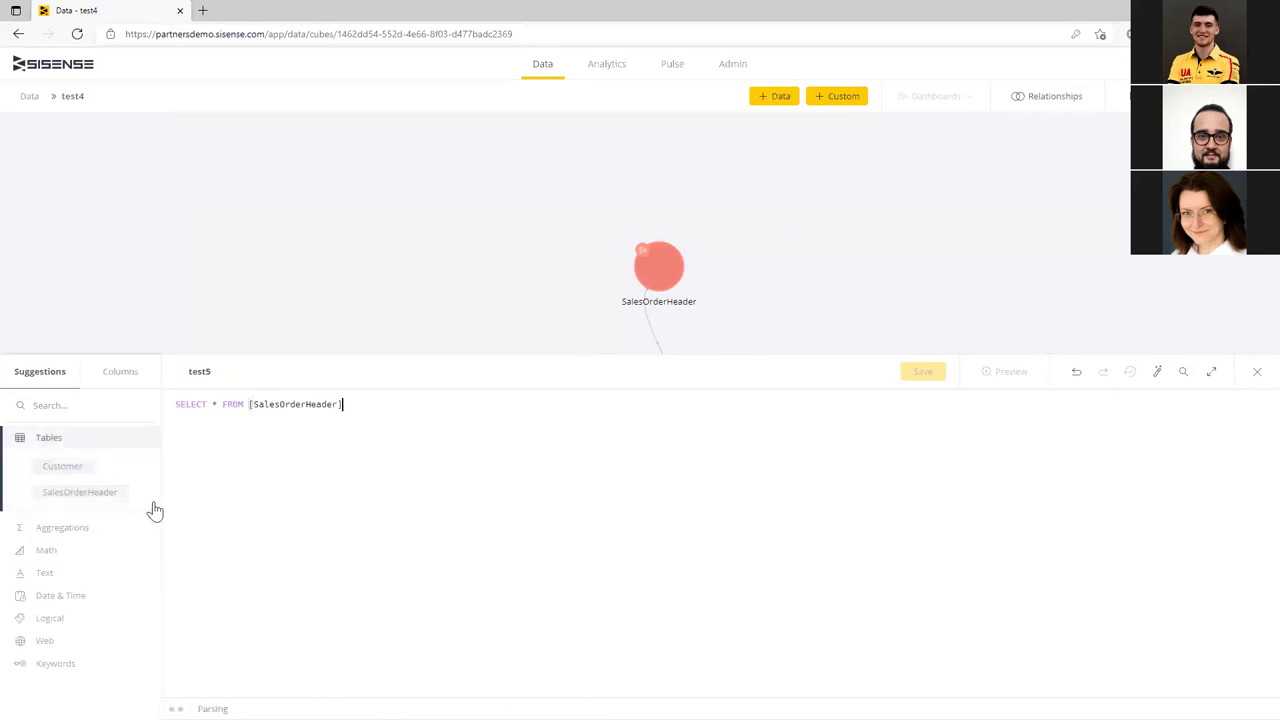
type("LEFT JOI")
key("BackSpace")
key("BackSpace")
key("BackSpace")
key("BackSpace")
type("as a left join")
left_click(70, 478)
type("as b")
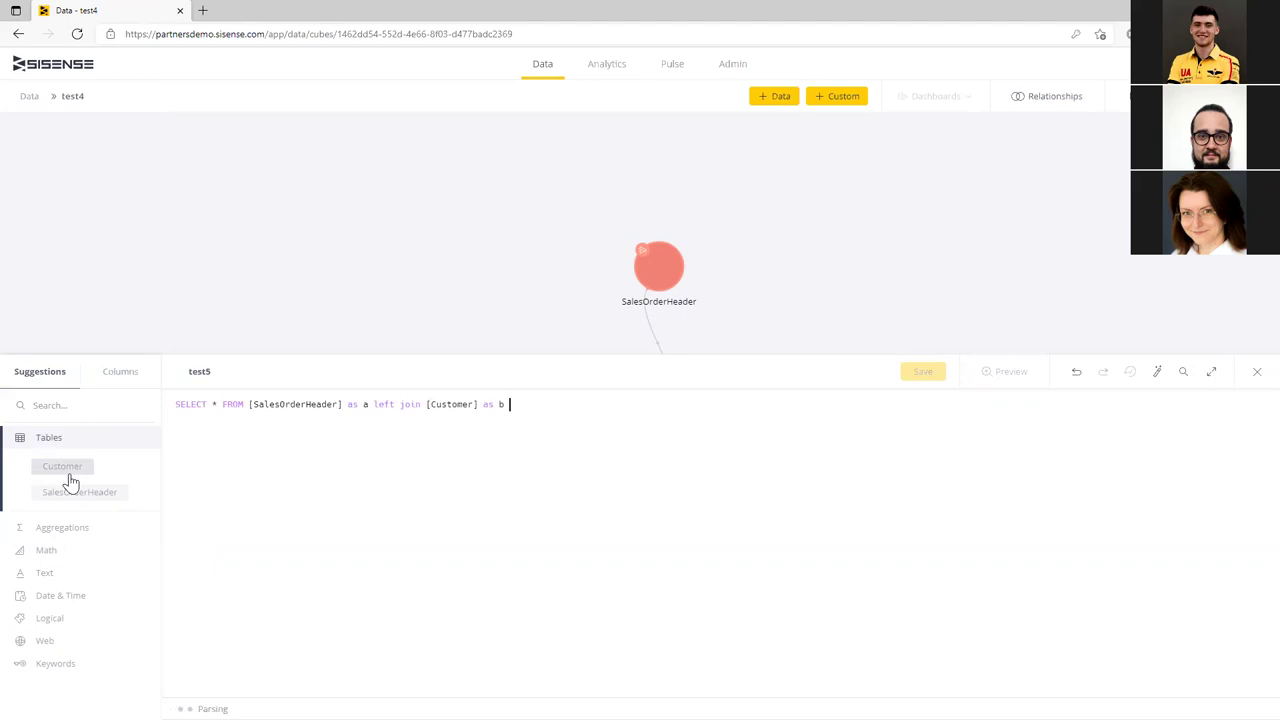
- Complete the query with the join condition on a.[CustomerID] = b.[CustomerID] and save the custom table
type(" on a.c")
key("Down")
key("Down")
key("Down")
key("Down")
key("Return")
type("= b.c")
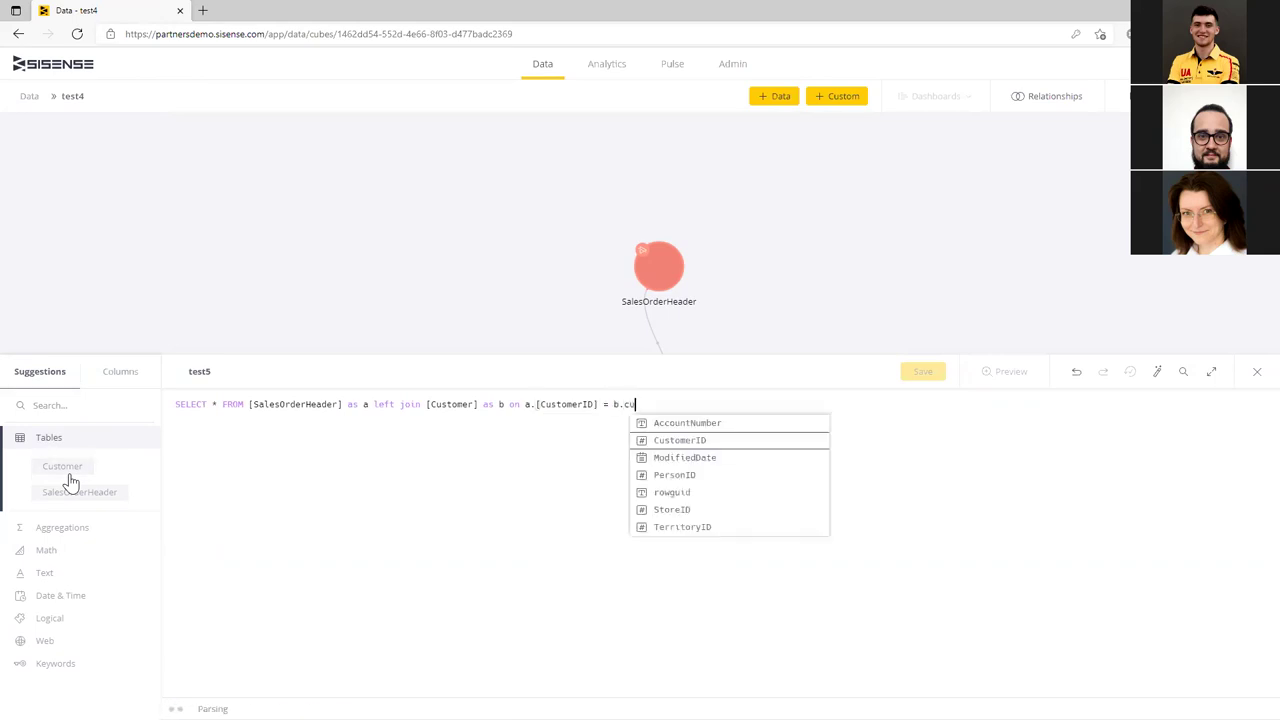
key("Return")
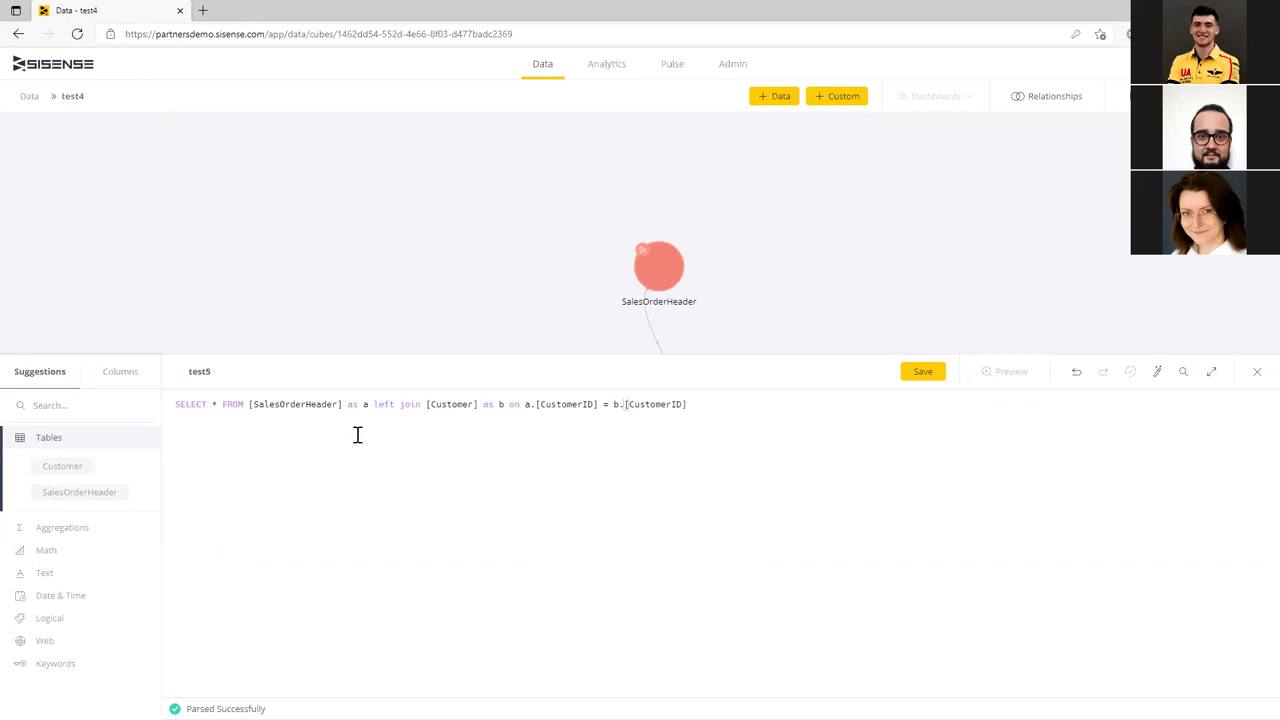
left_click(930, 376)
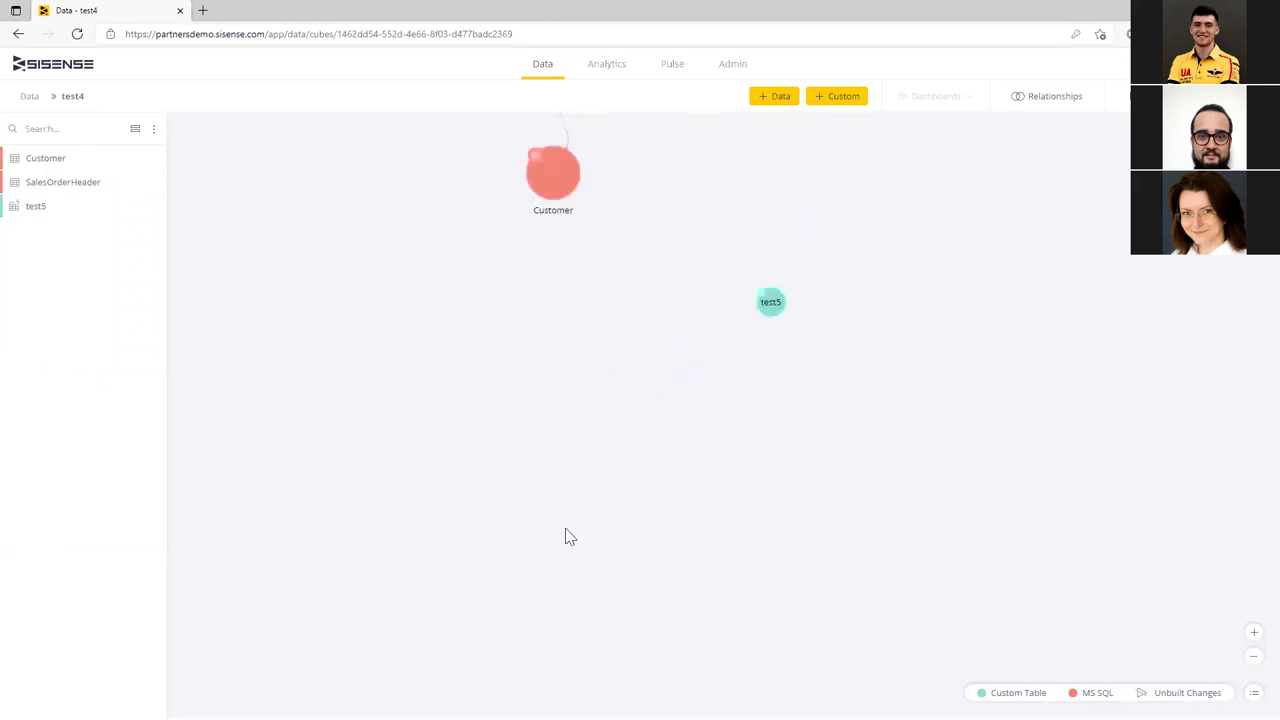
- Build the test4 model, replacing the data in all tables, and review the build log
left_click_drag(719, 594, 751, 302)
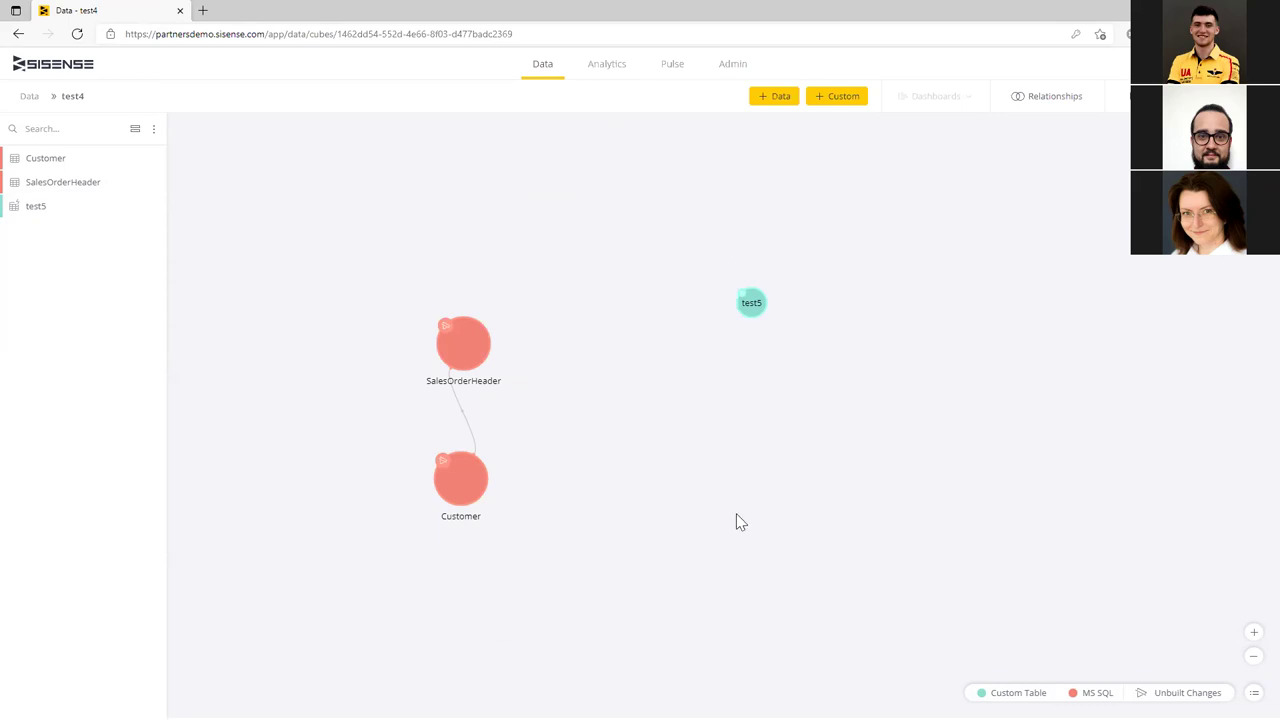
left_click_drag(752, 305, 620, 401)
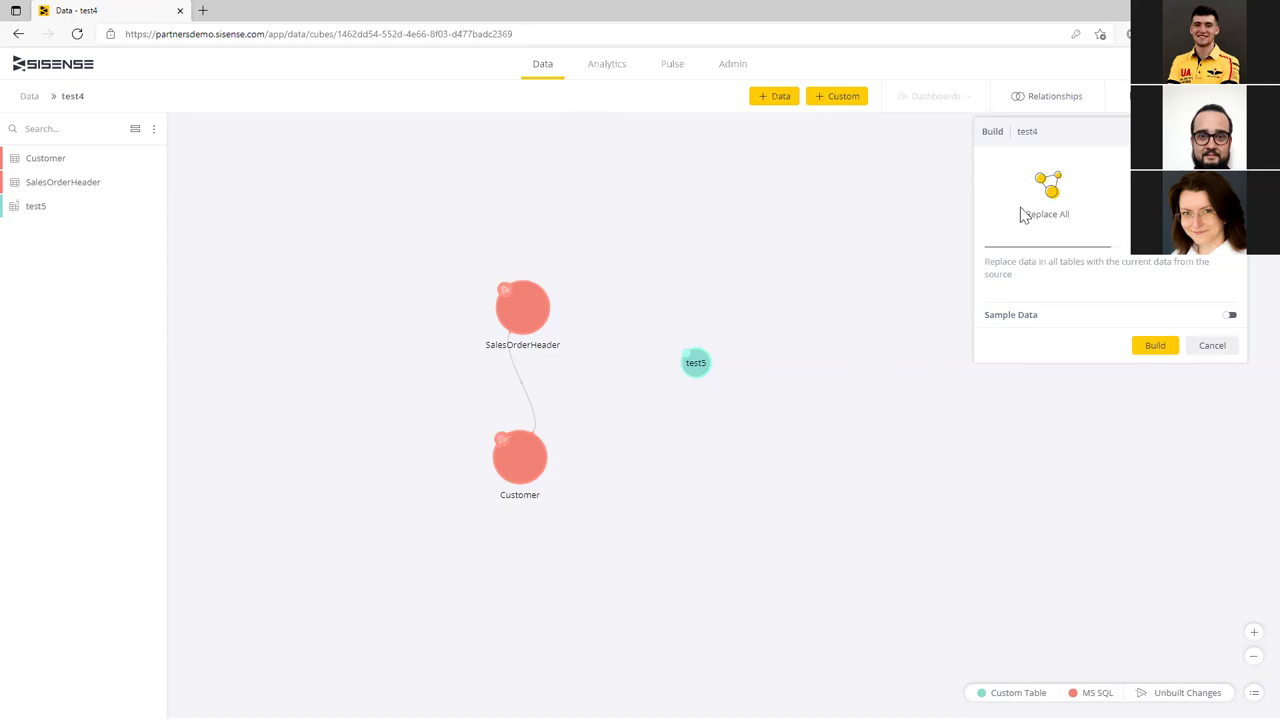
left_click(1153, 346)
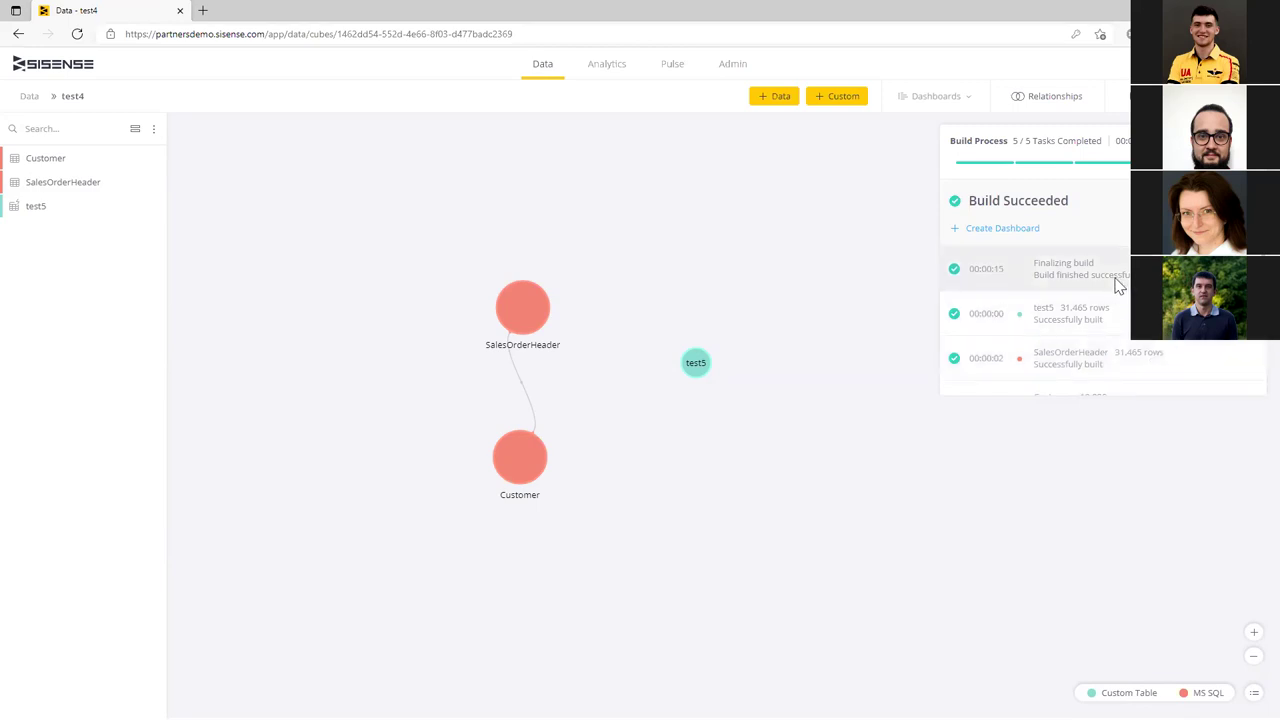
scroll(1116, 290, "down", 2)
scroll(1114, 294, "up", 3)
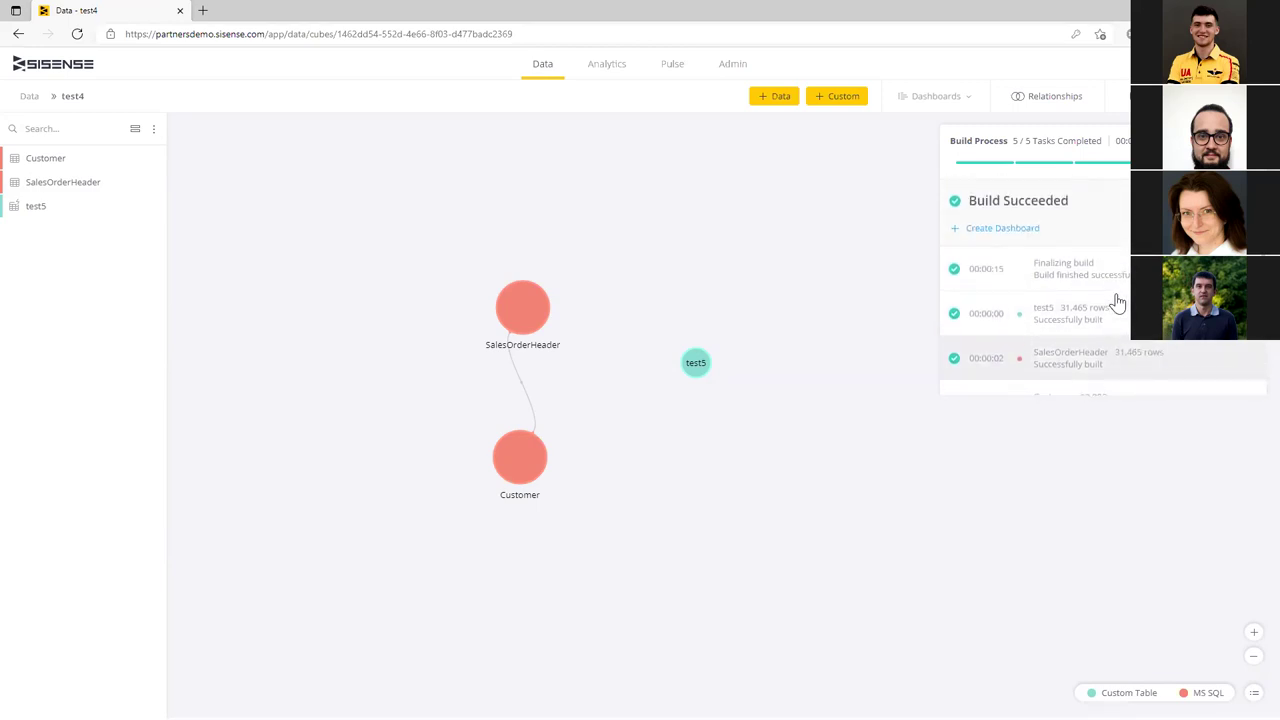
- Create a dashboard titled test4 on the built model and start a widget with the Customer table's CustomerID field
left_click(995, 237)
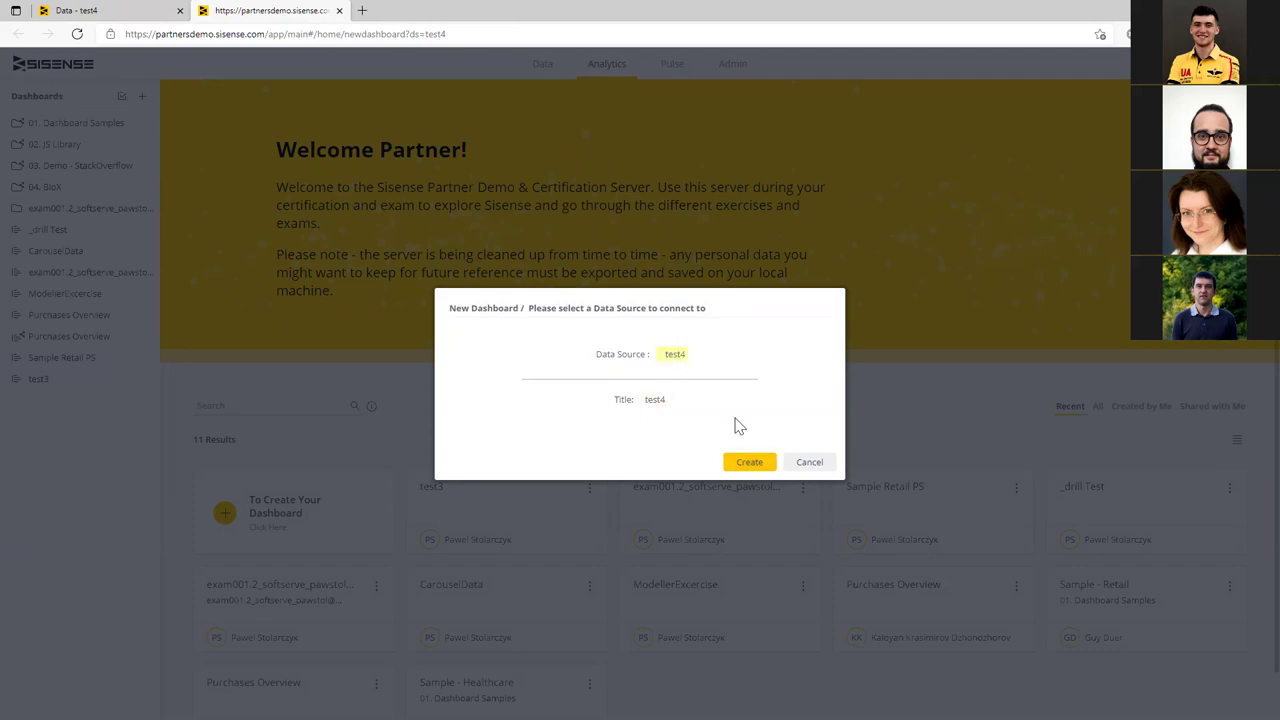
left_click(750, 463)
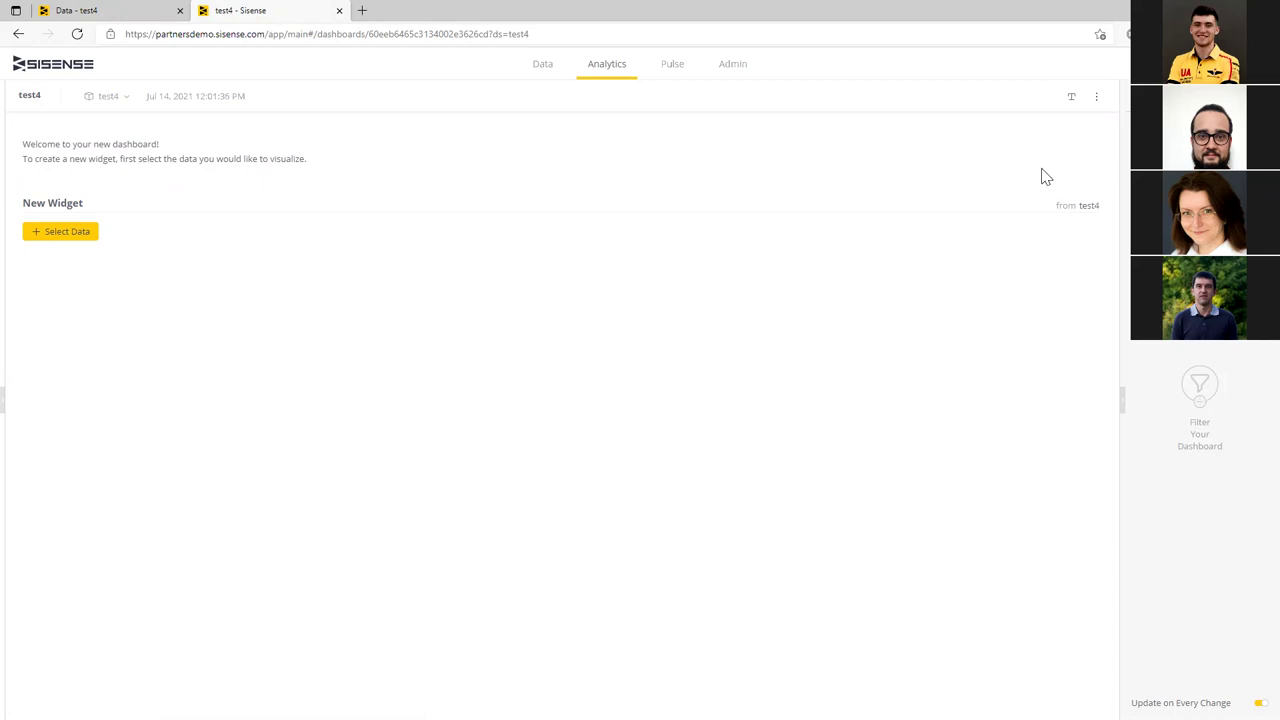
left_click(58, 238)
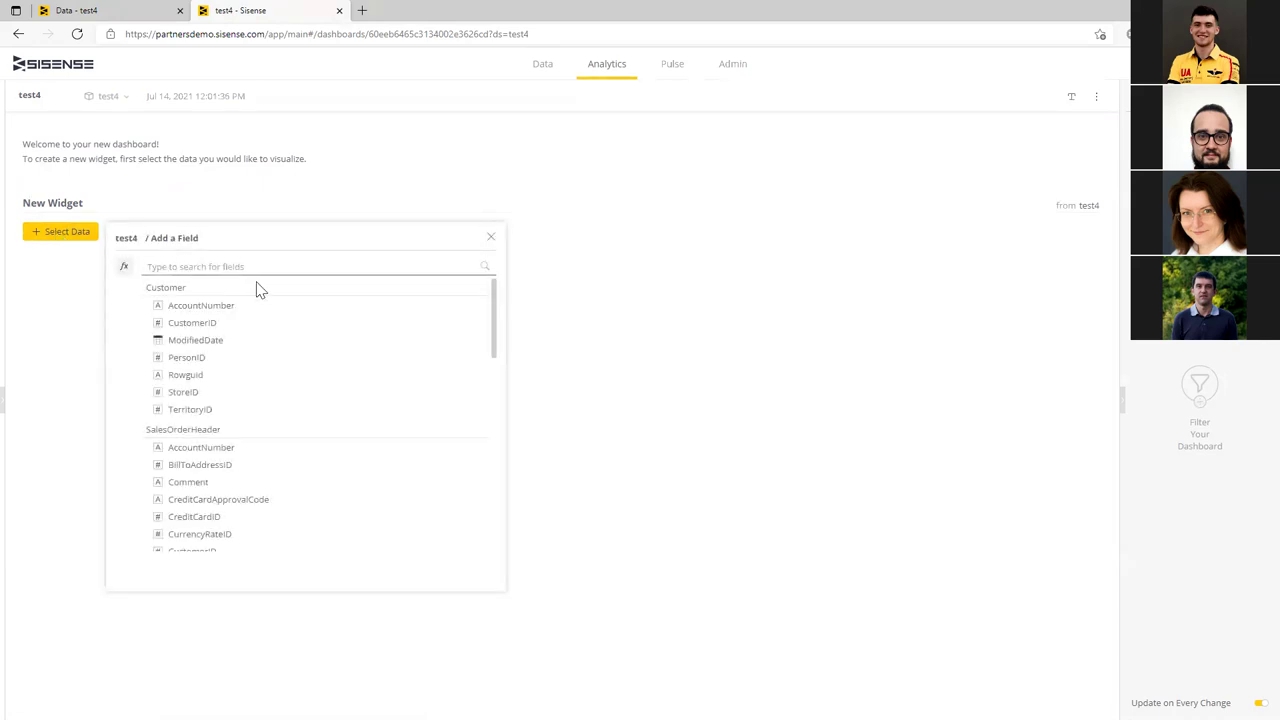
left_click(192, 322)
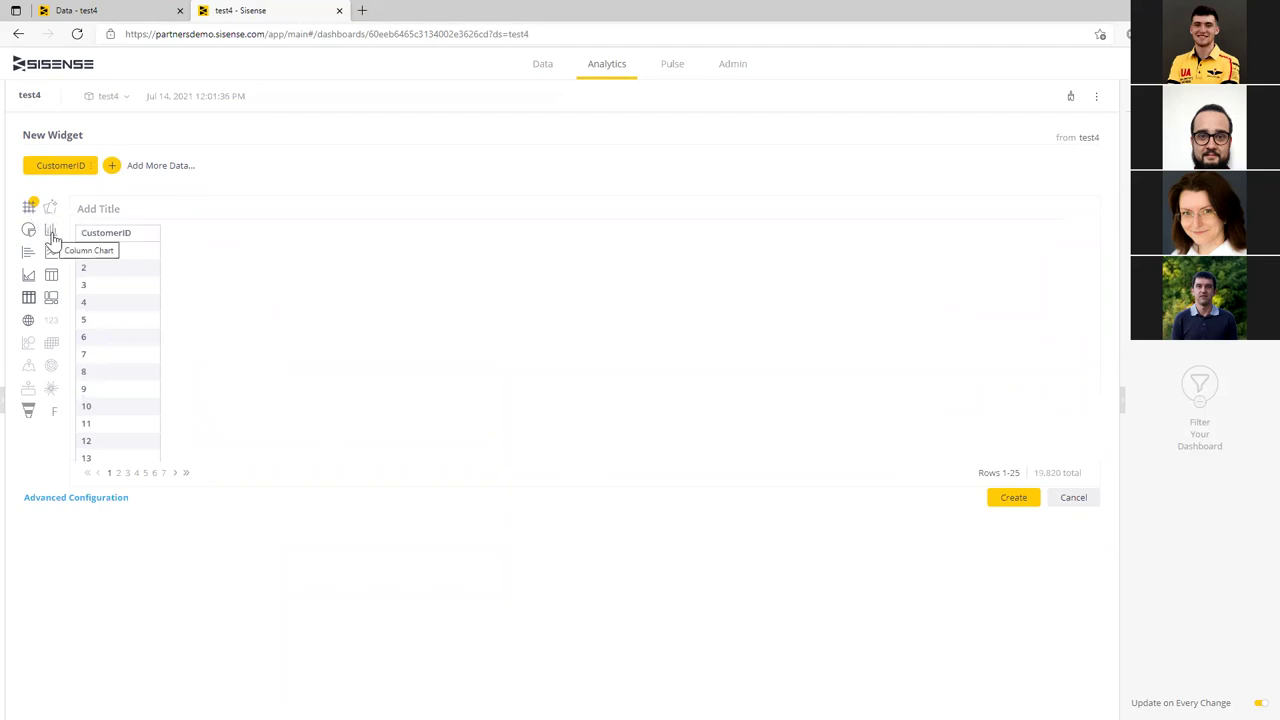
- Try the column chart and the pivot, set CustomerID to Count Unique, and create the indicator widget
left_click(51, 233)
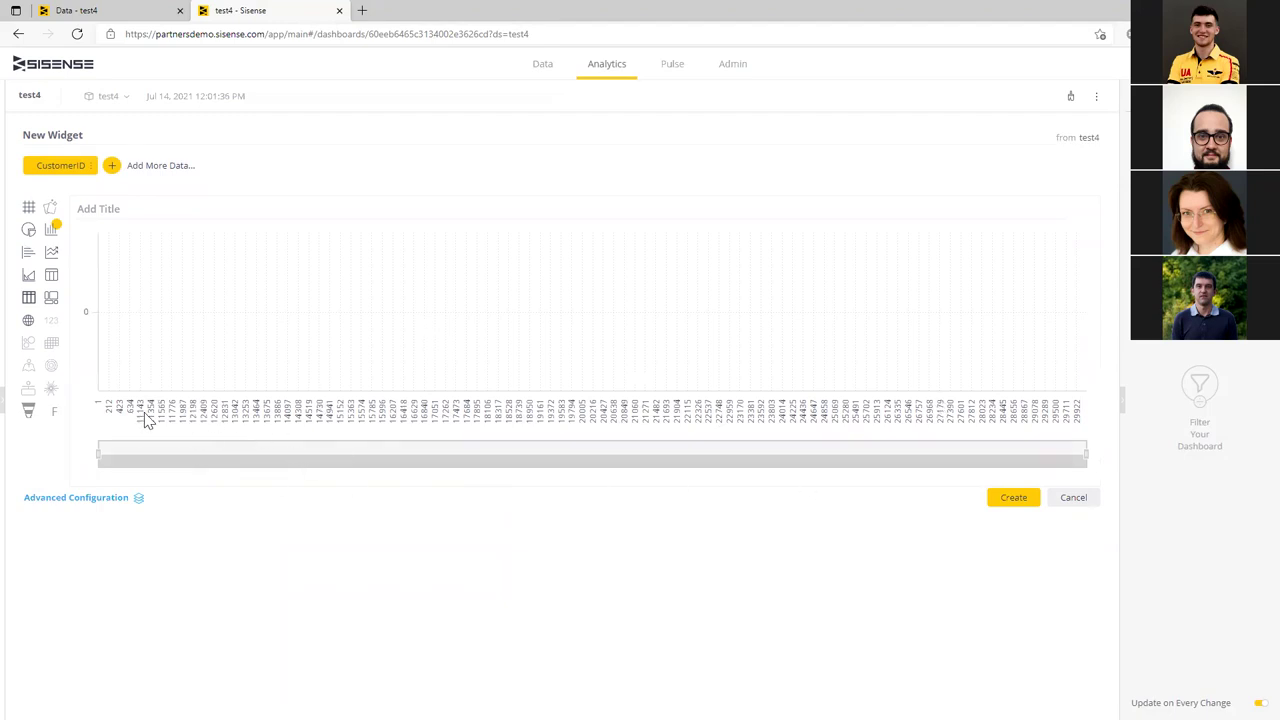
left_click(29, 207)
left_click(88, 170)
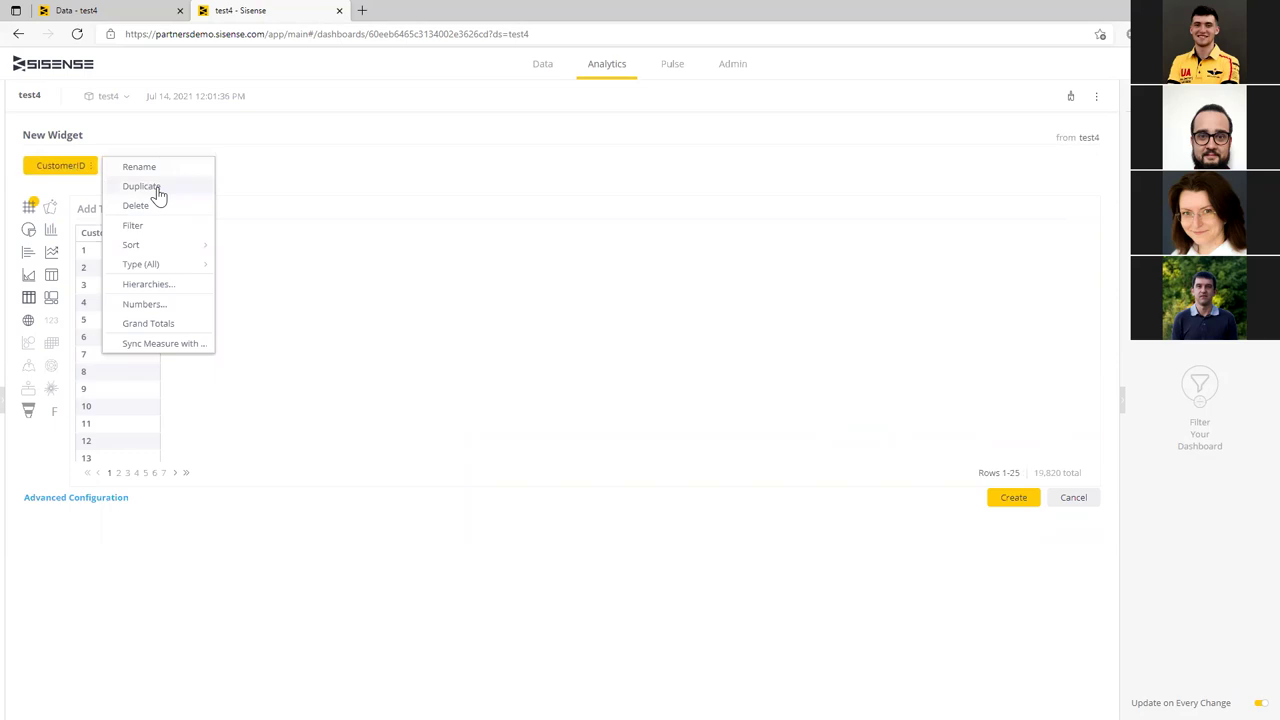
mouse_move(182, 273)
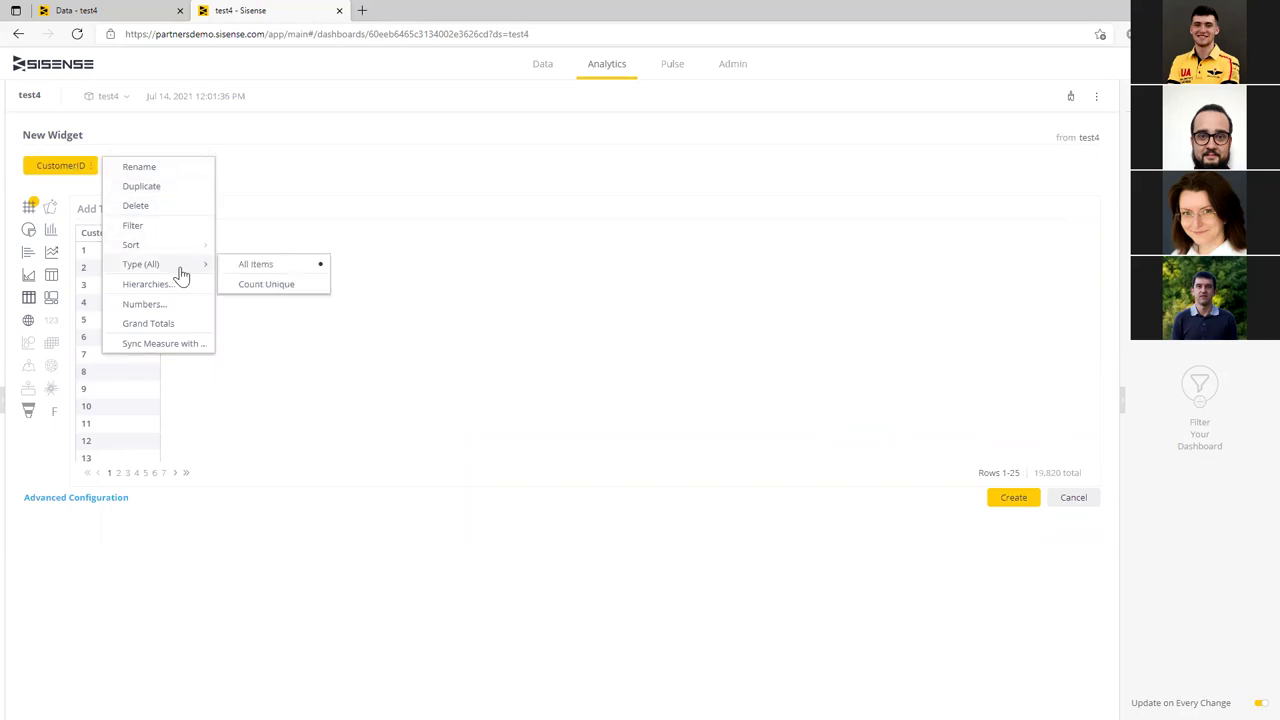
left_click(266, 287)
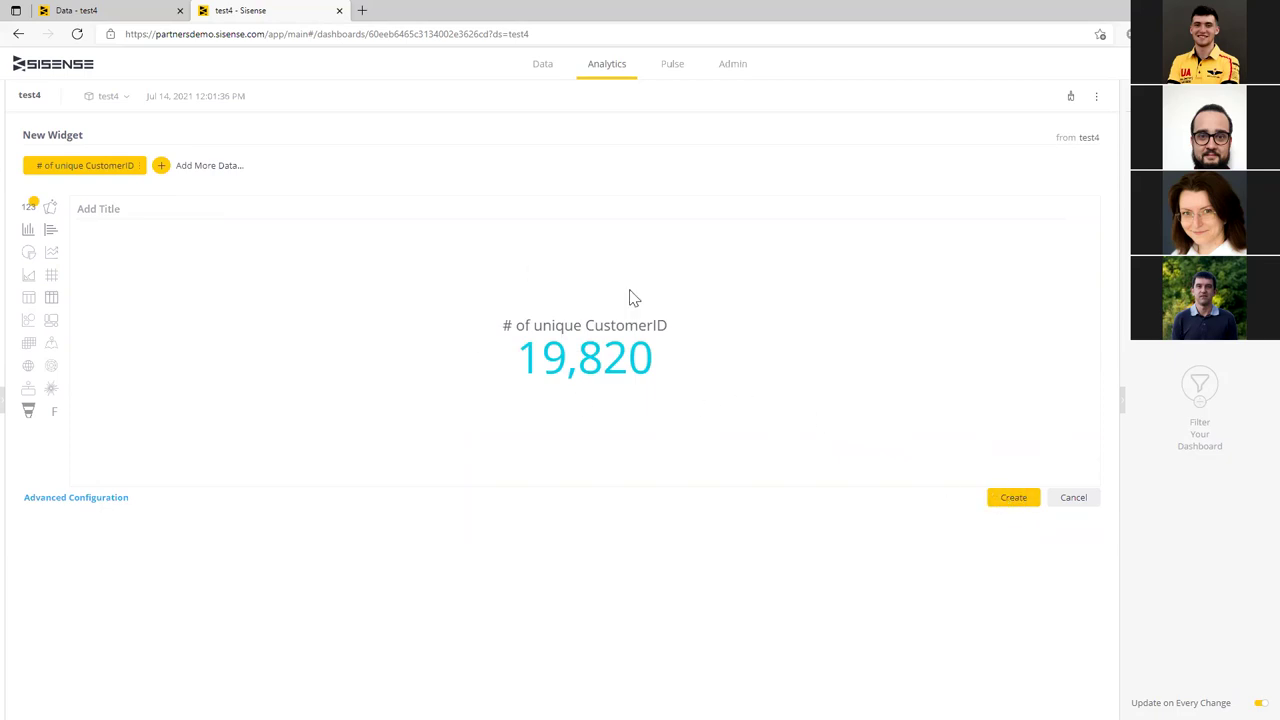
left_click(1020, 510)
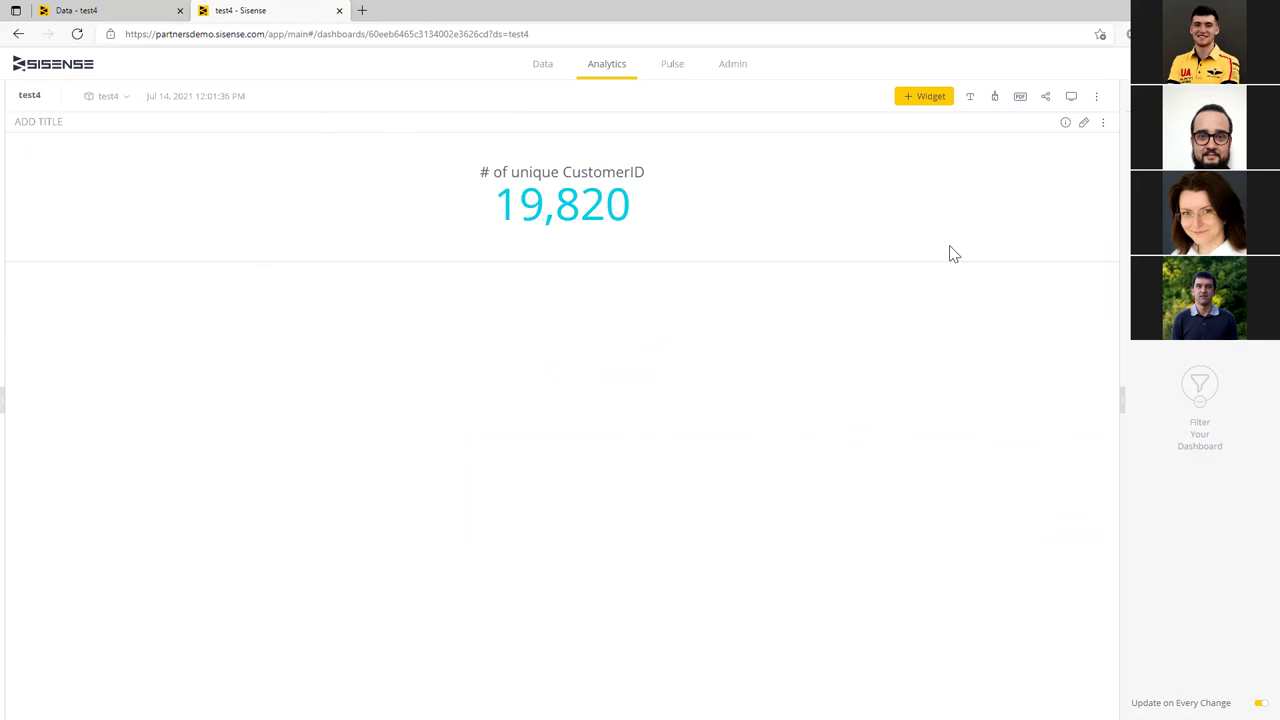
- Start a second widget in advanced configuration and browse the available chart types
left_click(933, 99)
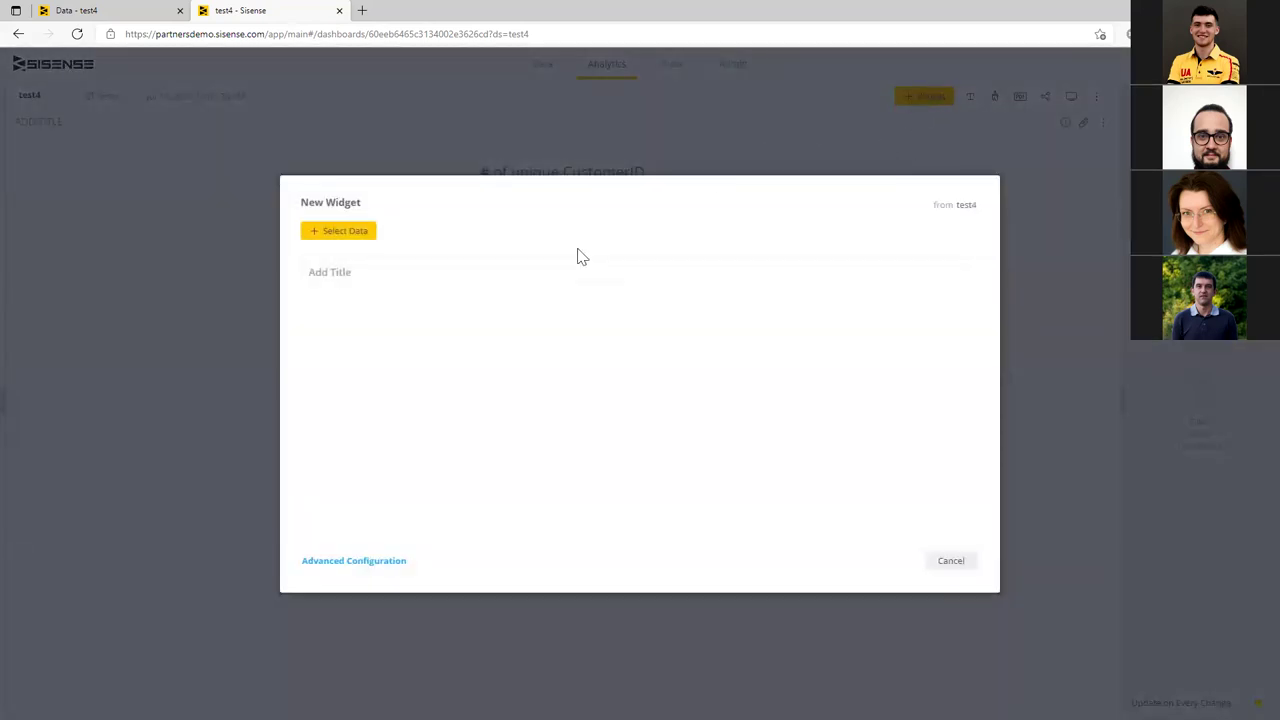
left_click(325, 562)
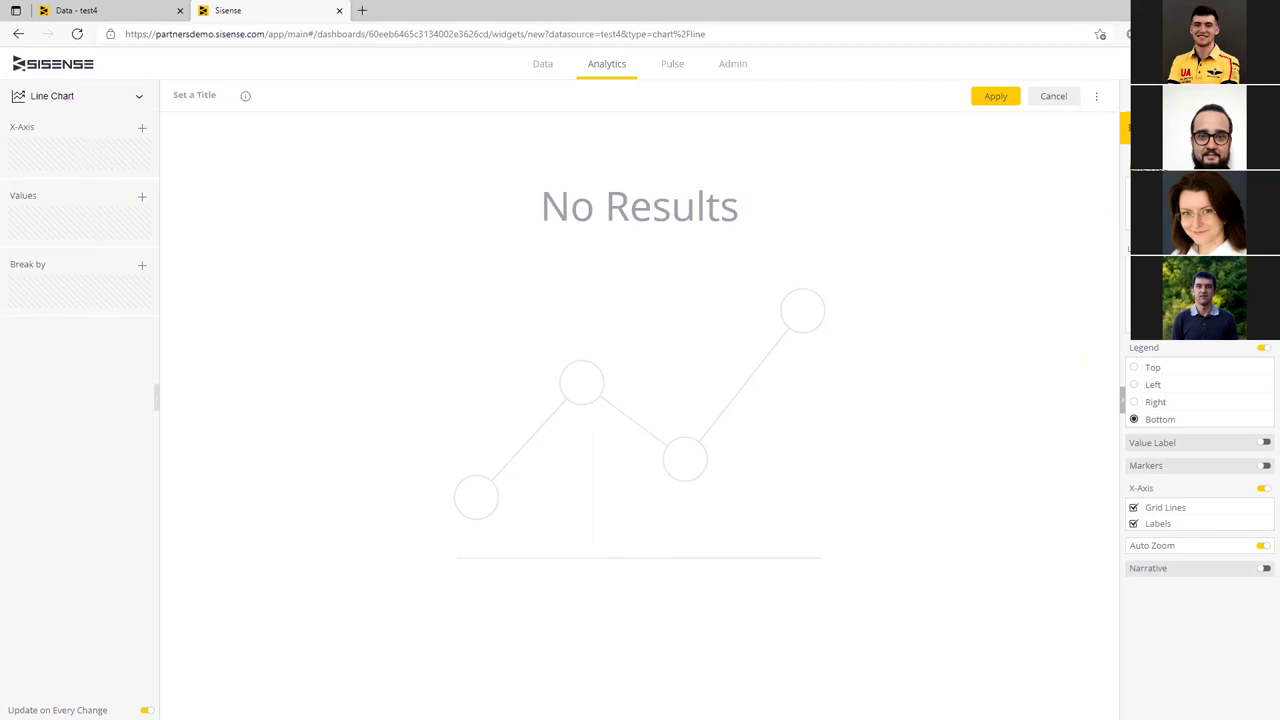
left_click(57, 97)
scroll(60, 183, "down", 5)
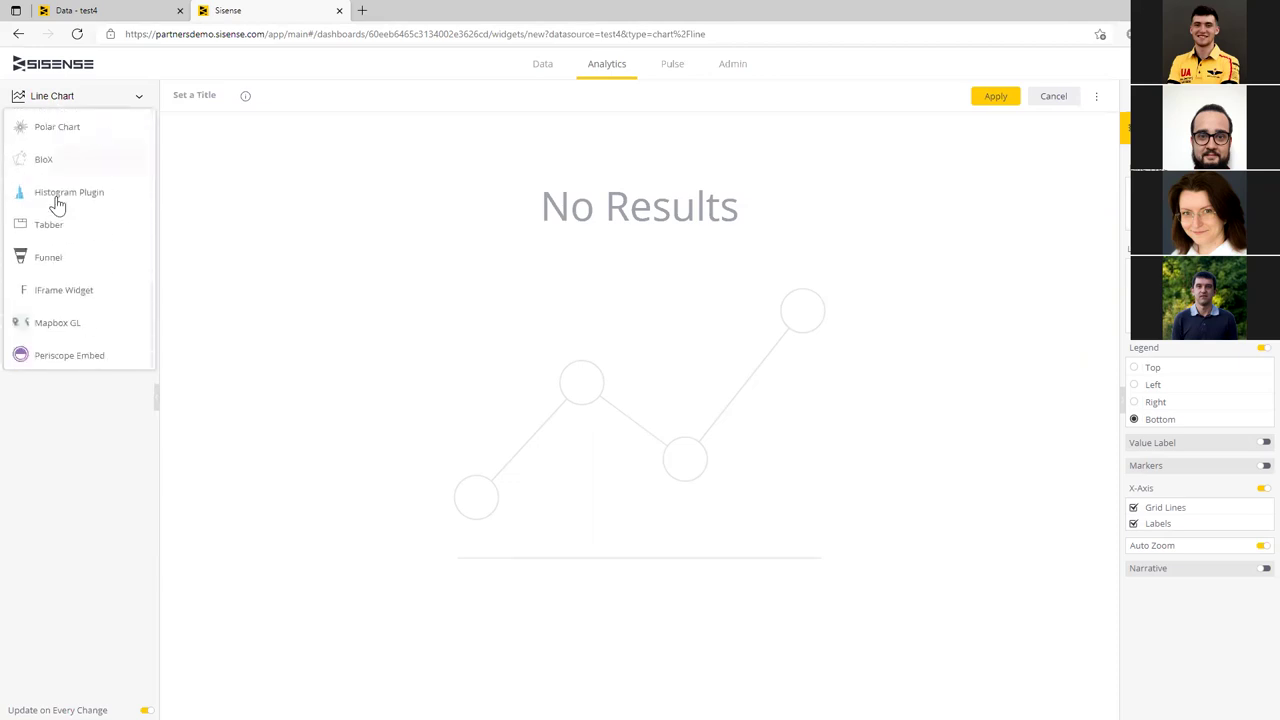
scroll(70, 248, "up", 3)
scroll(89, 274, "up", 5)
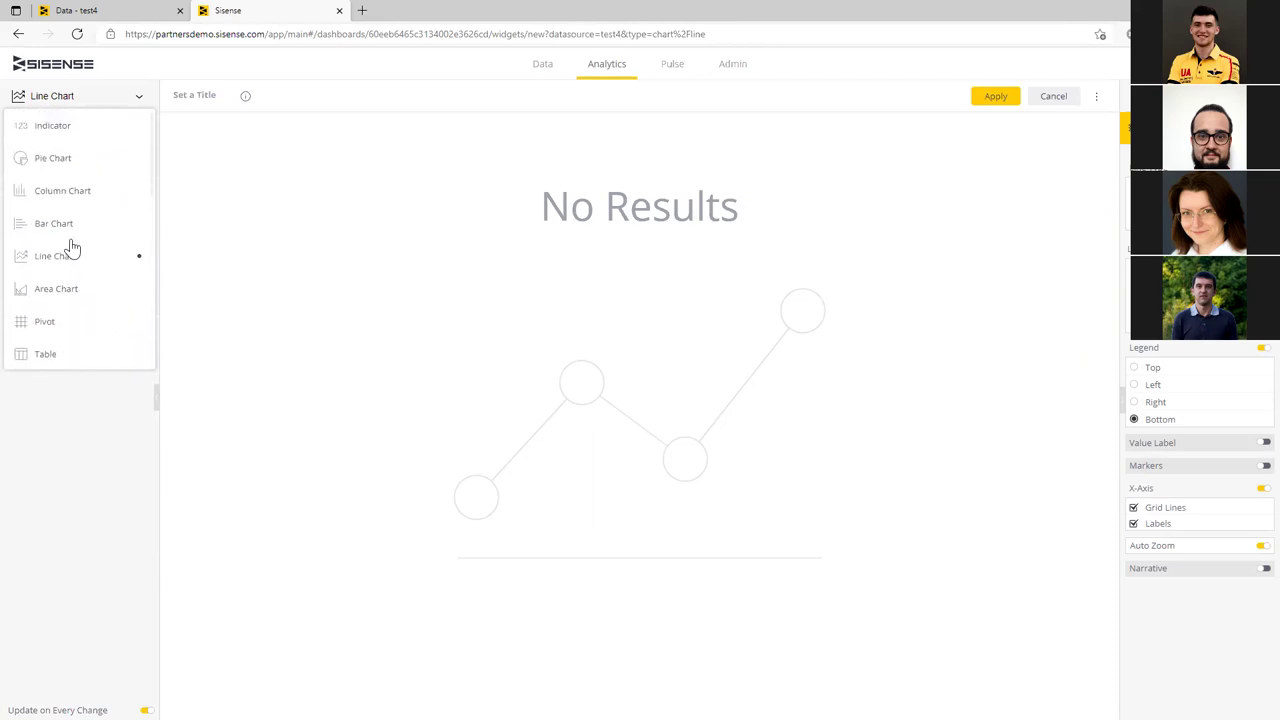
- Preview the Pie Chart and Area Chart types and set the new widget to Bar Chart
left_click(56, 164)
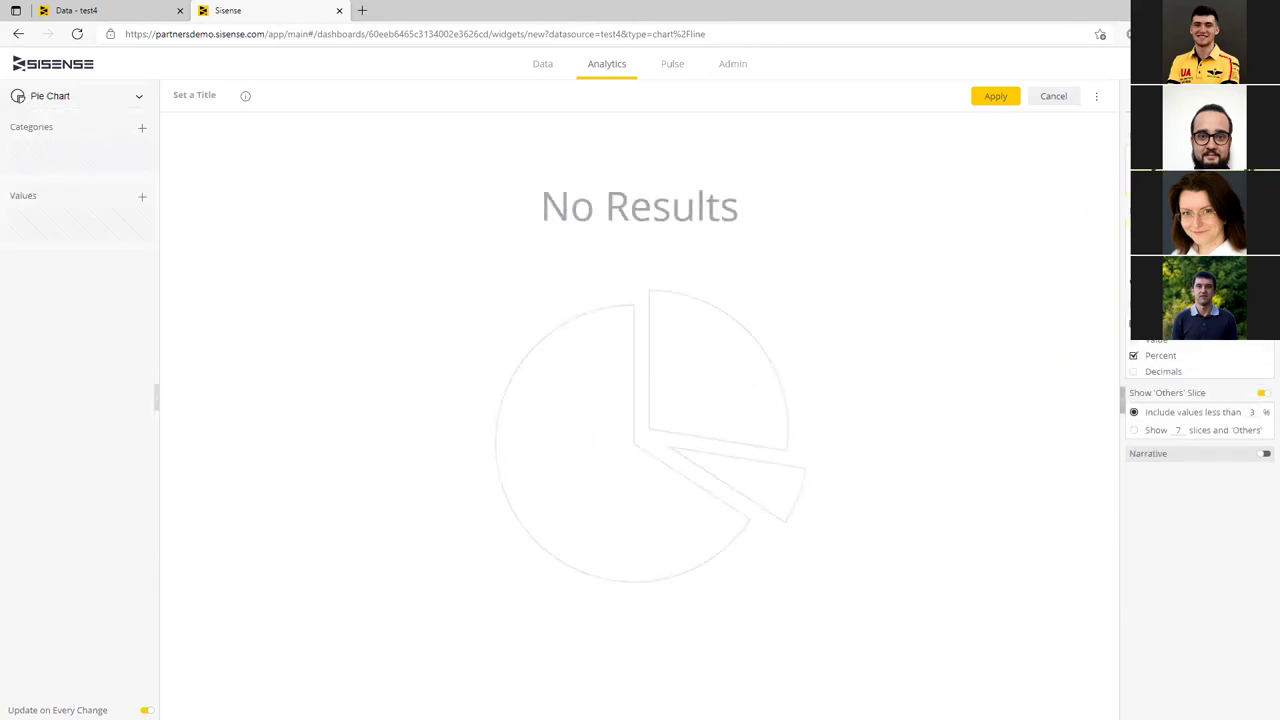
left_click(78, 100)
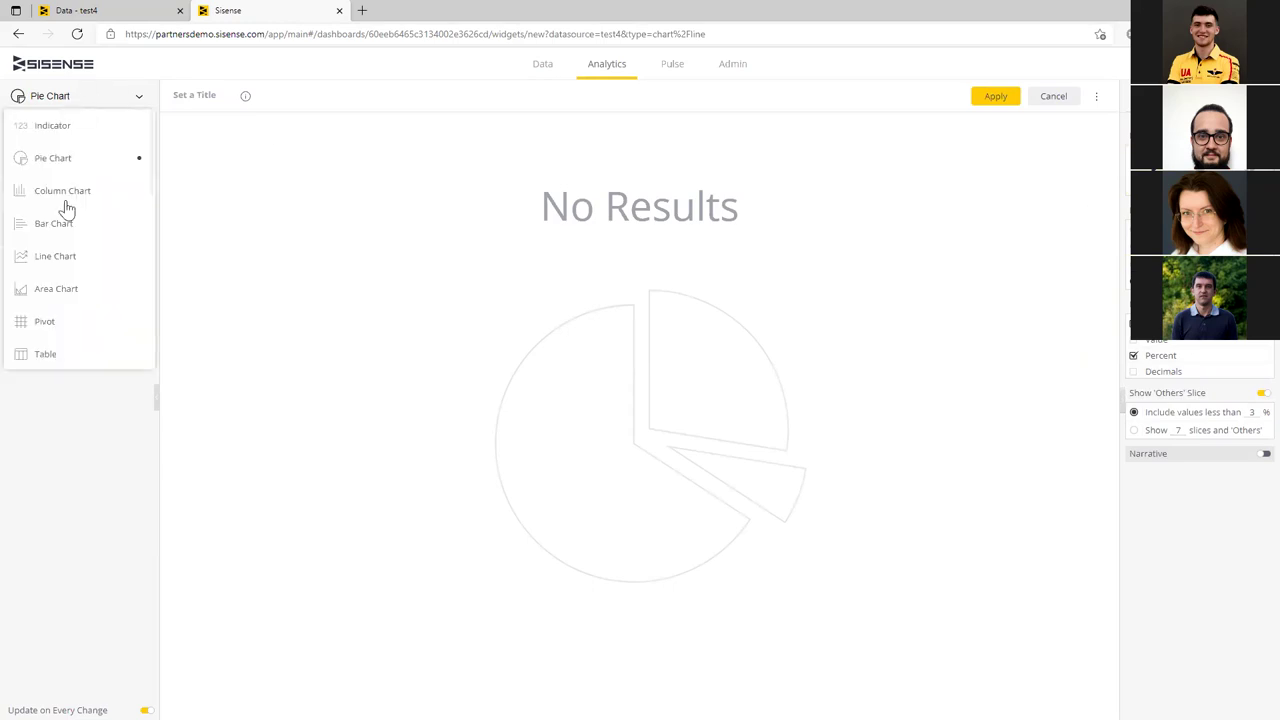
left_click(60, 290)
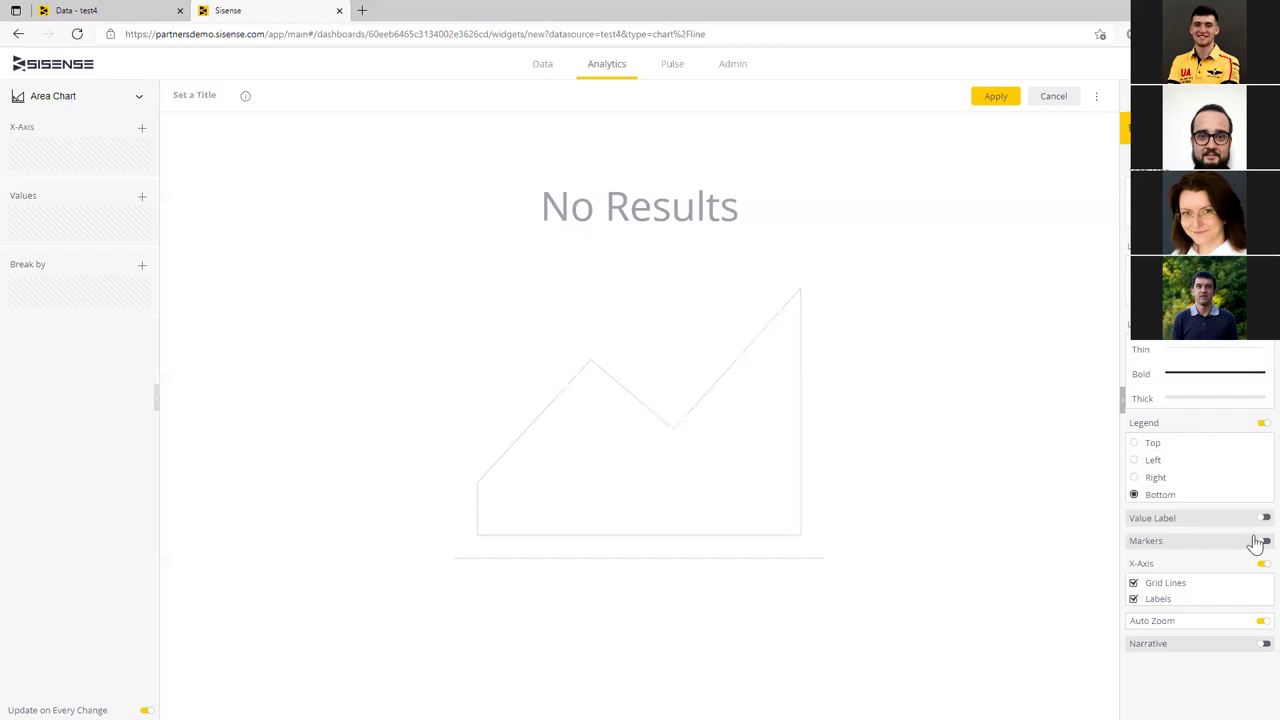
left_click(50, 100)
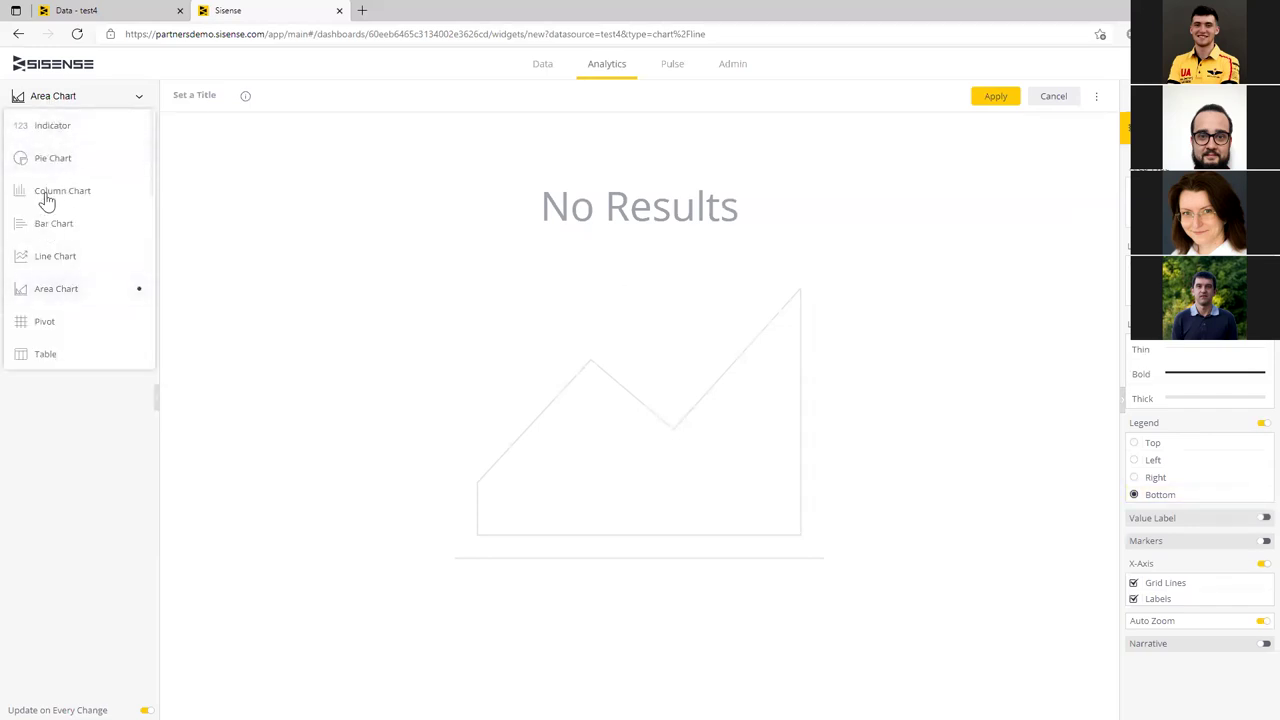
left_click(22, 226)
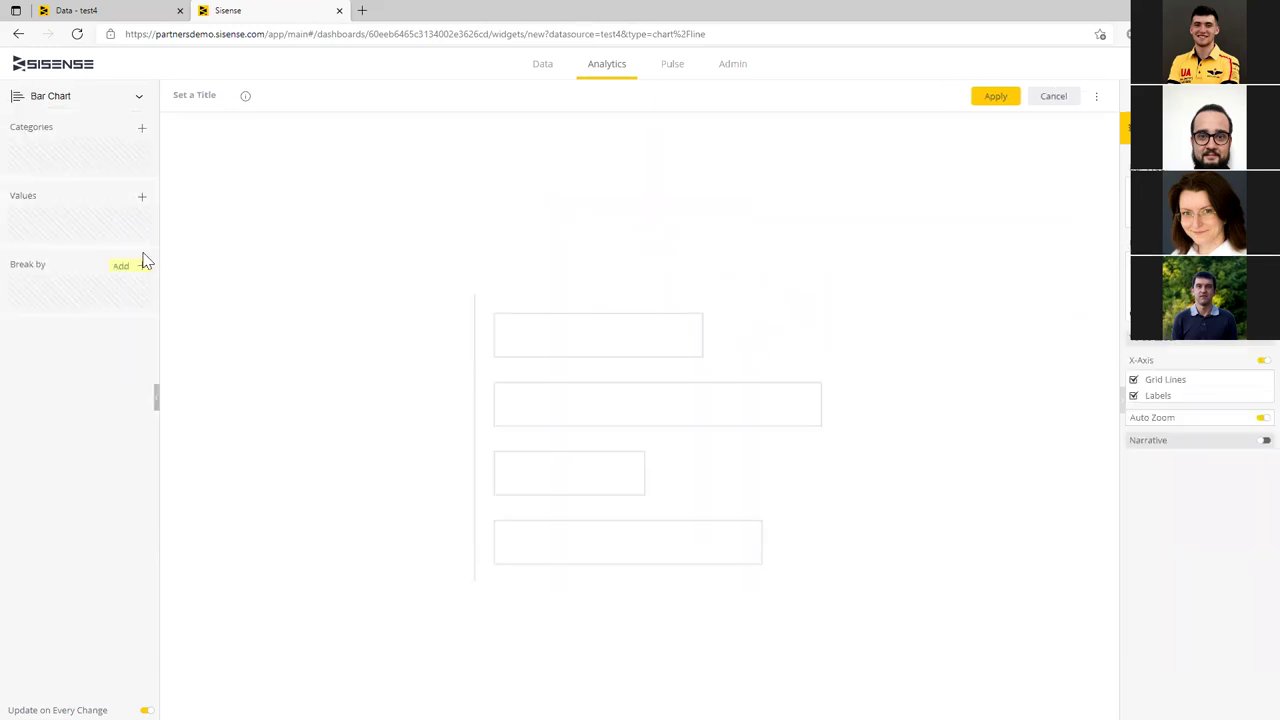
- Set the bar chart's category to the Customer table's TerritoryID and its value to the unique count of CustomerID
left_click(141, 128)
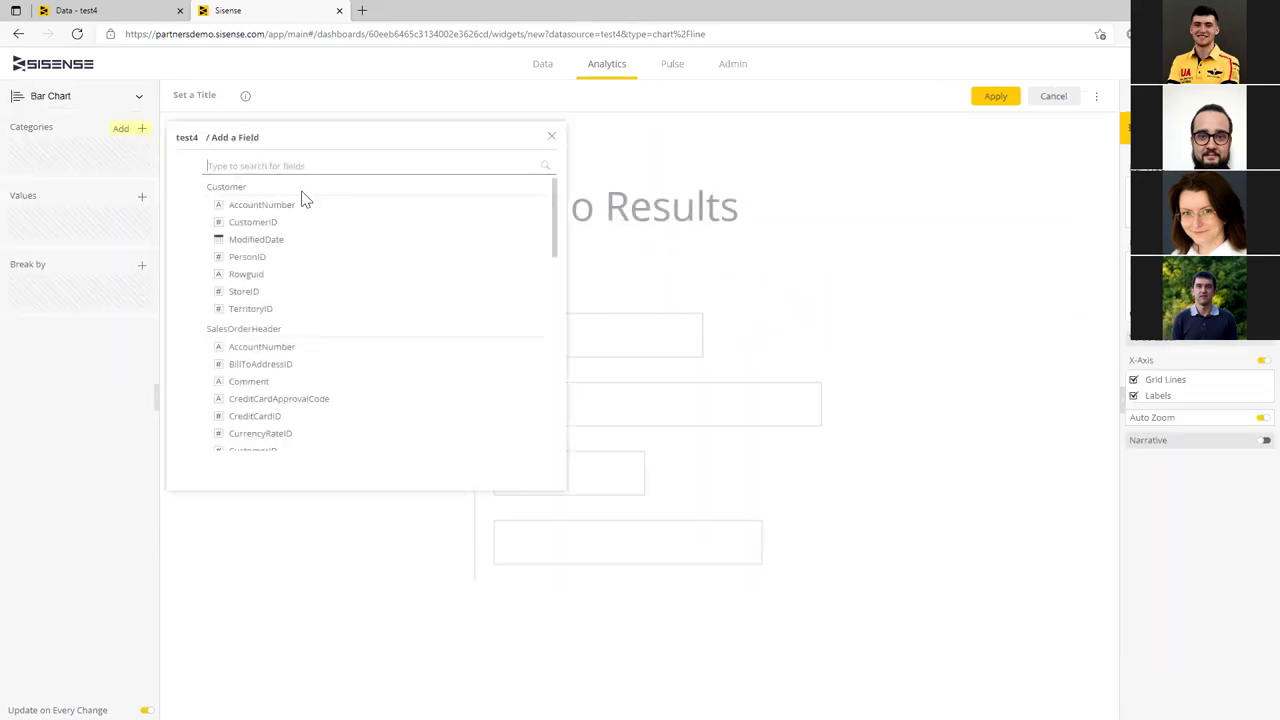
left_click(247, 309)
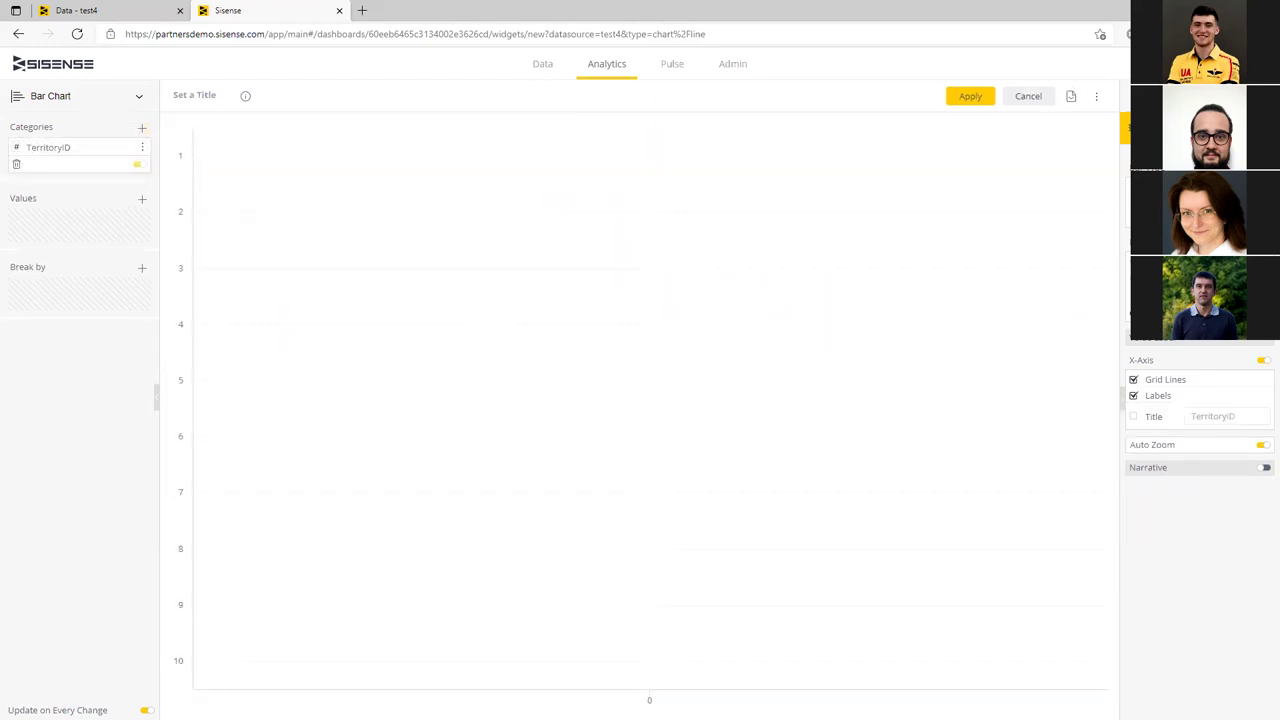
left_click(137, 204)
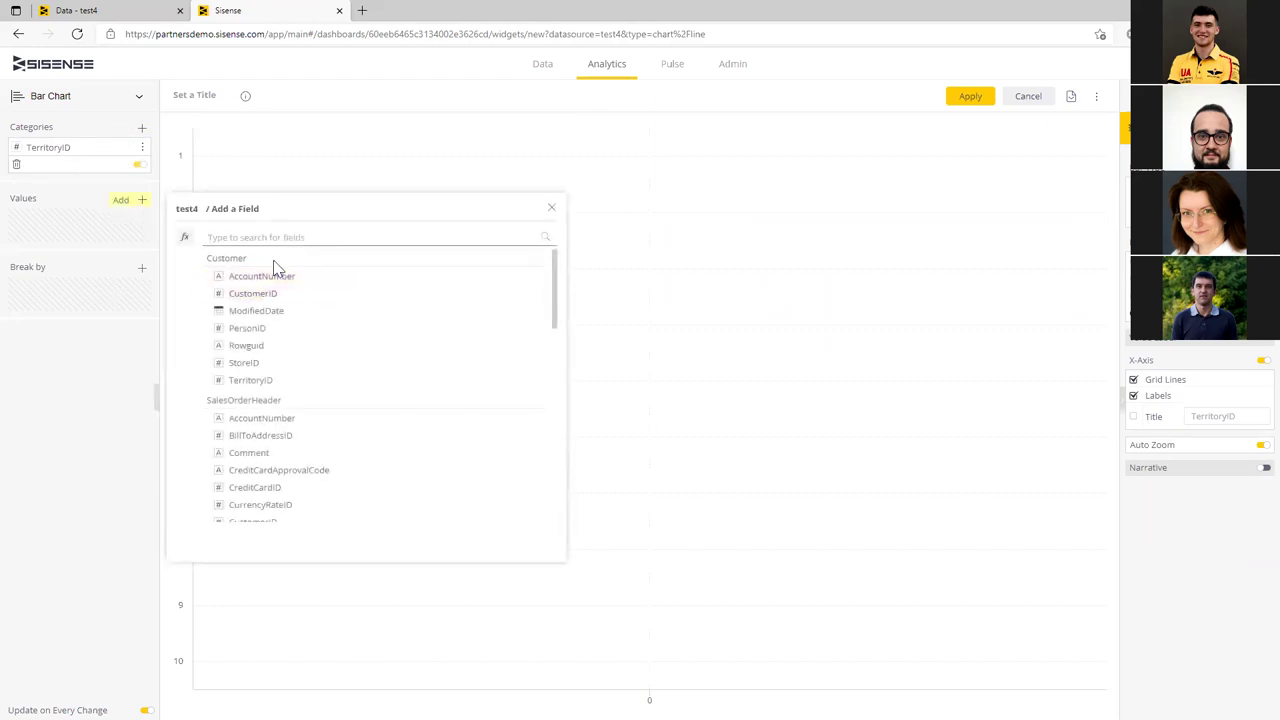
scroll(335, 340, "down", 1)
scroll(323, 354, "up", 1)
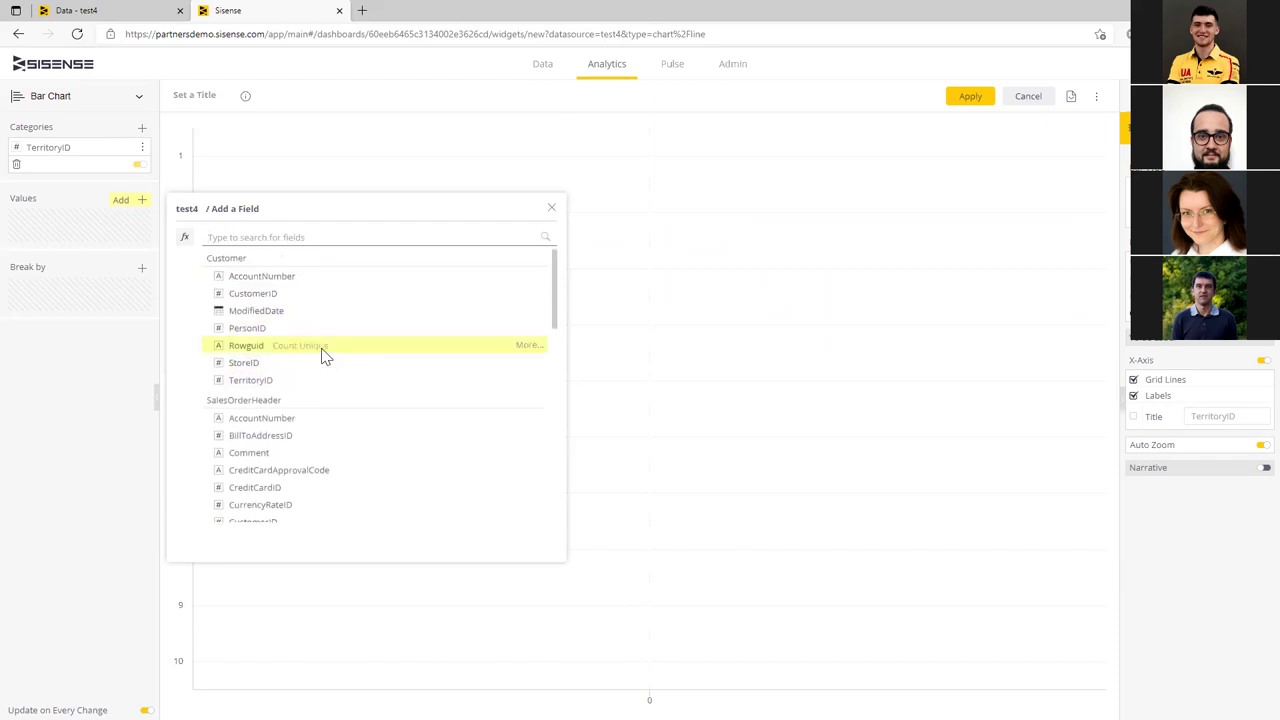
left_click(273, 300)
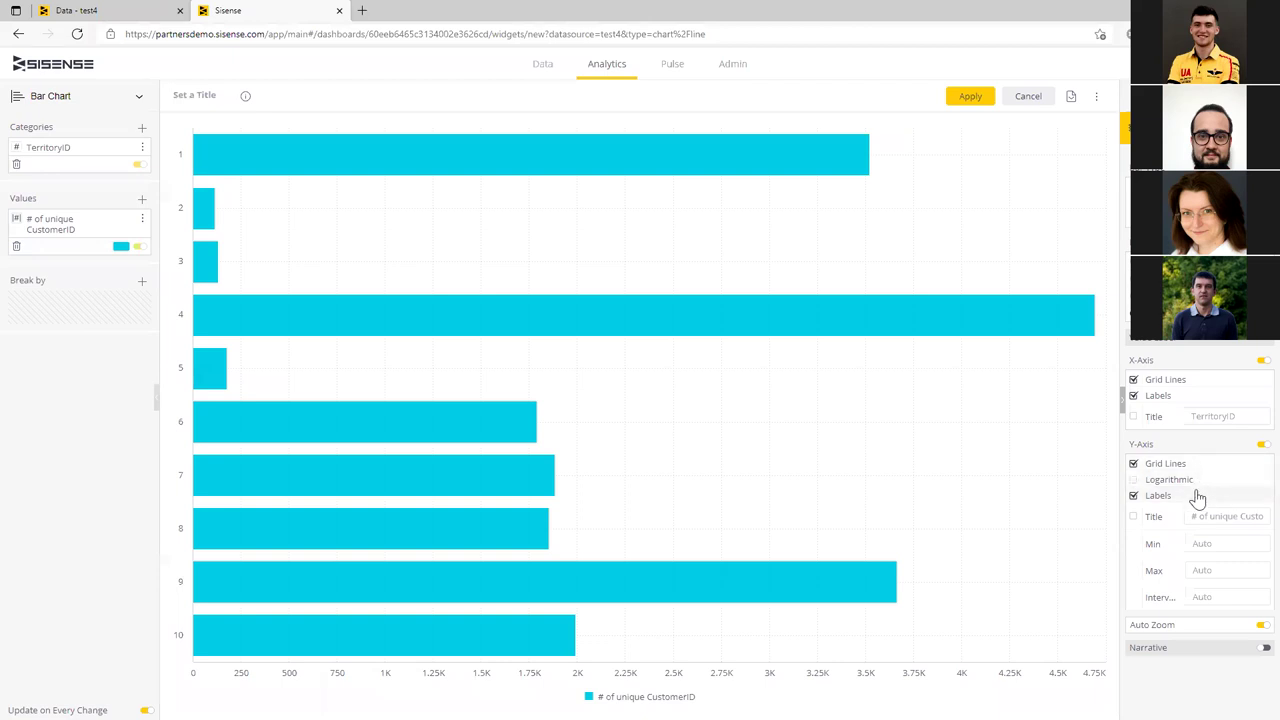
- Apply the bar chart widget to the dashboard and arrange it to the right of the indicator, with the indicator's column slightly wider
left_click(1200, 543)
left_click(968, 104)
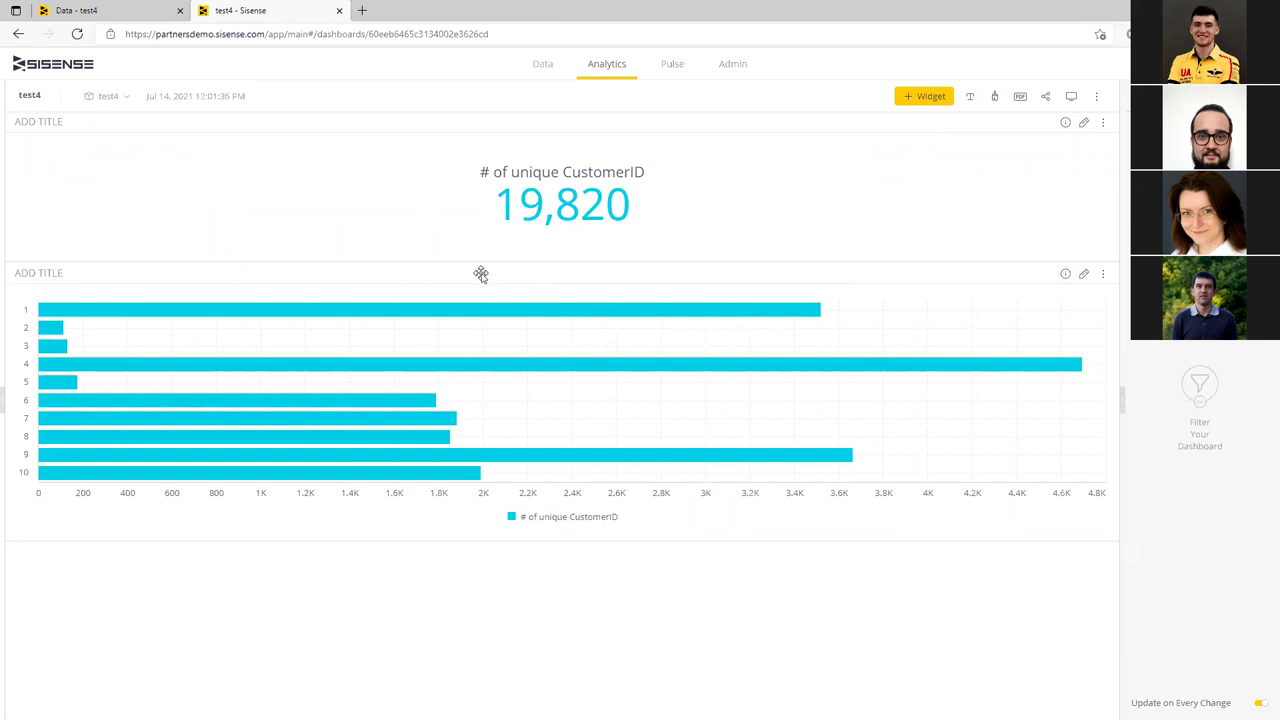
left_click_drag(426, 273, 1092, 161)
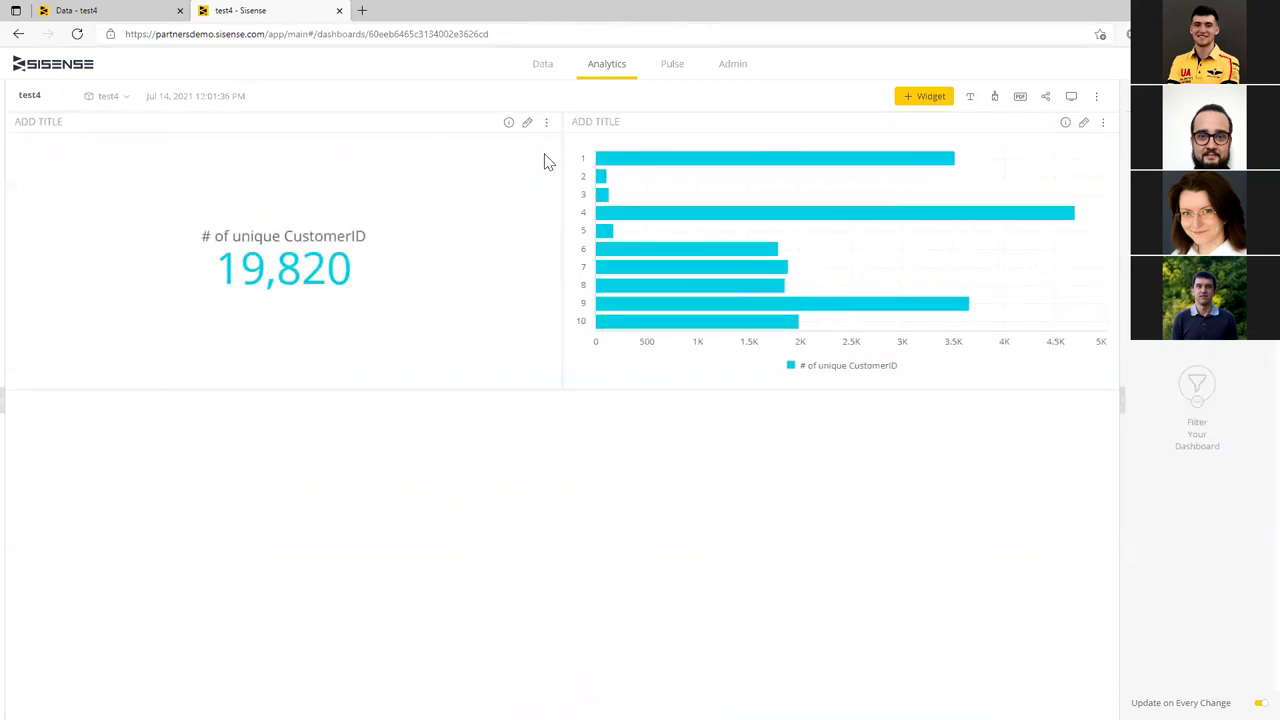
left_click_drag(562, 153, 581, 221)
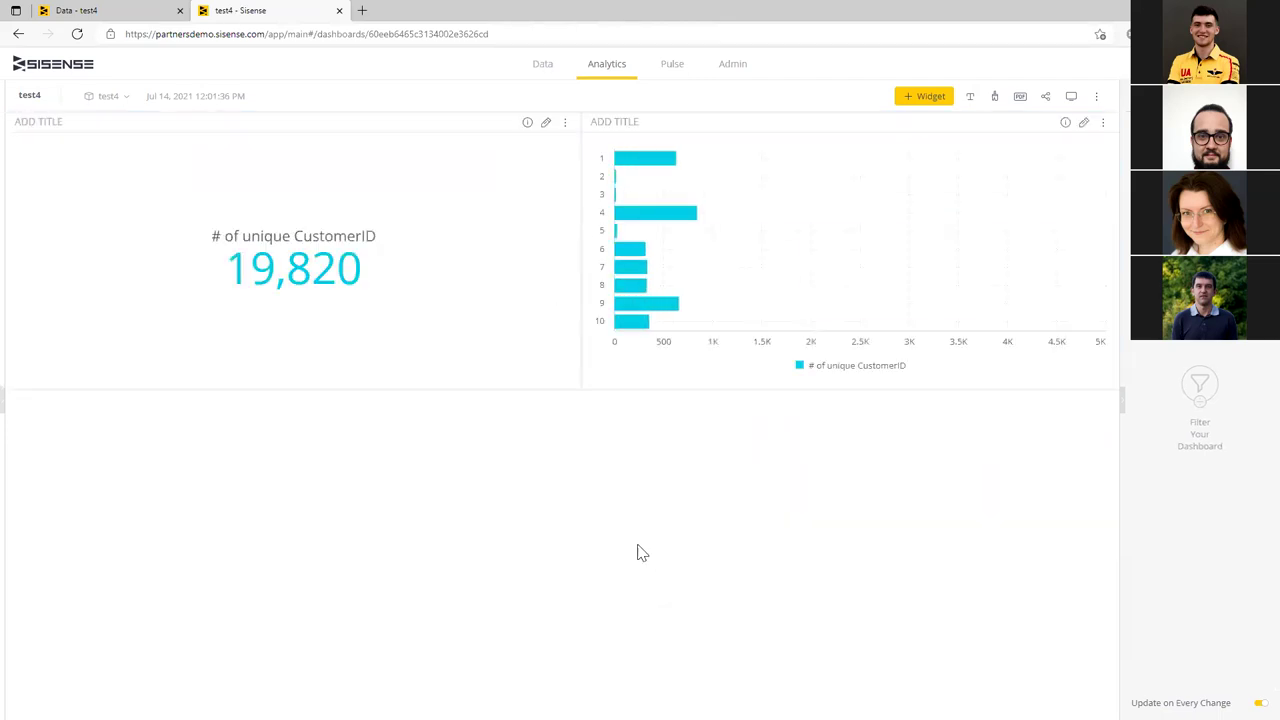